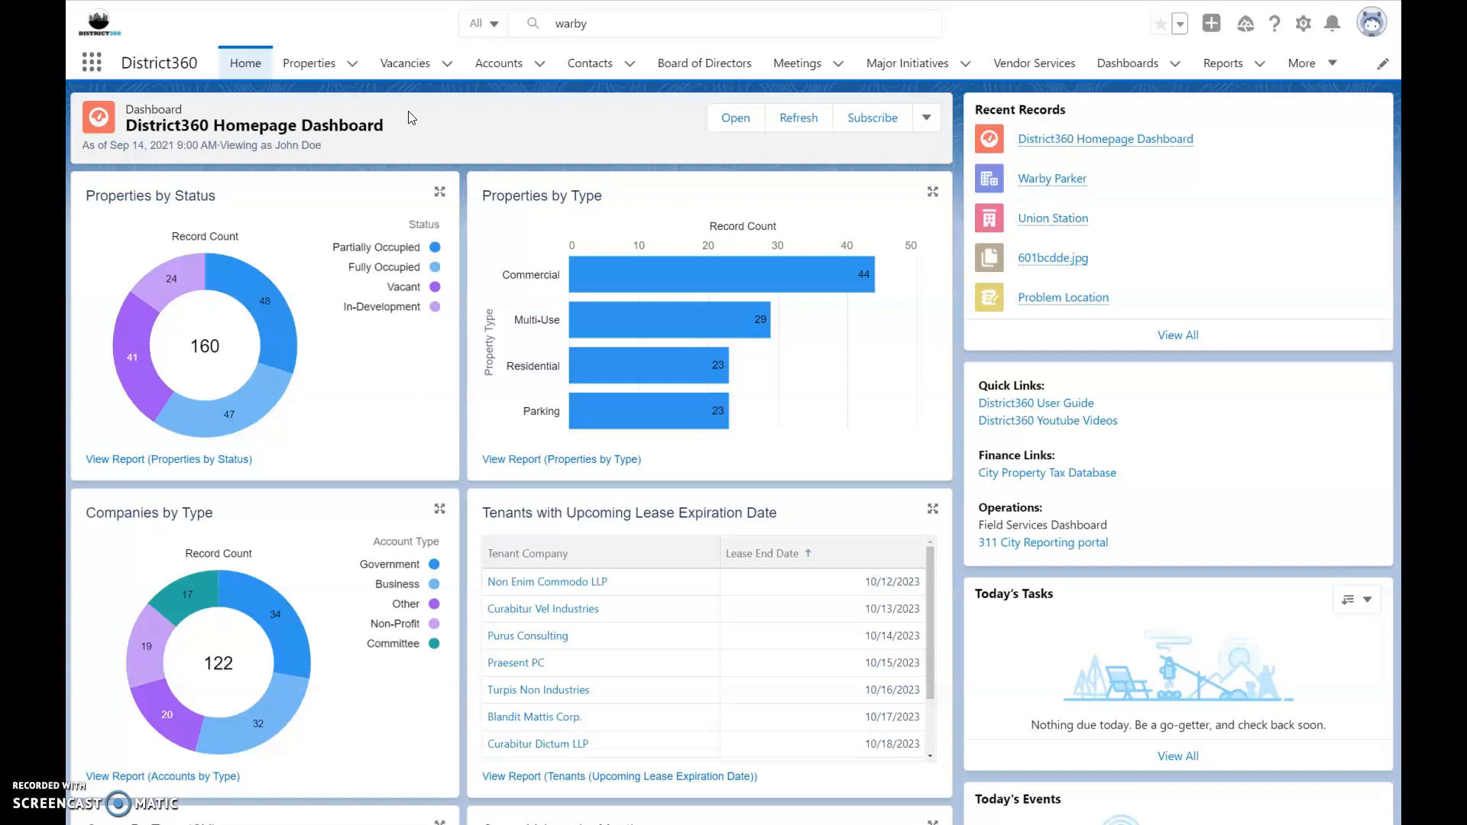
Step: Open a blank new account form, examine its fields down to the social media section, and cancel it
left_click(540, 67)
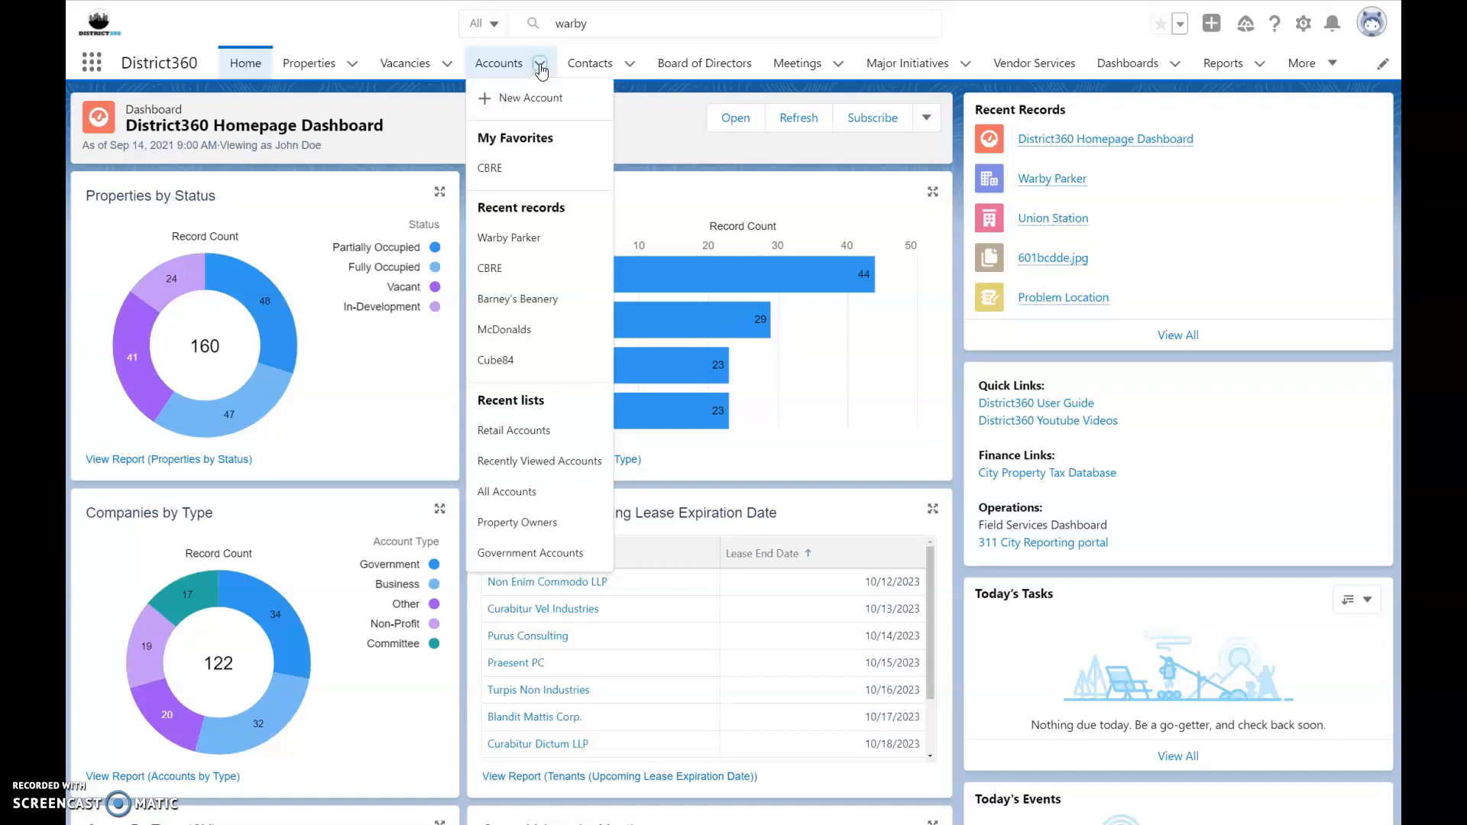
left_click(534, 105)
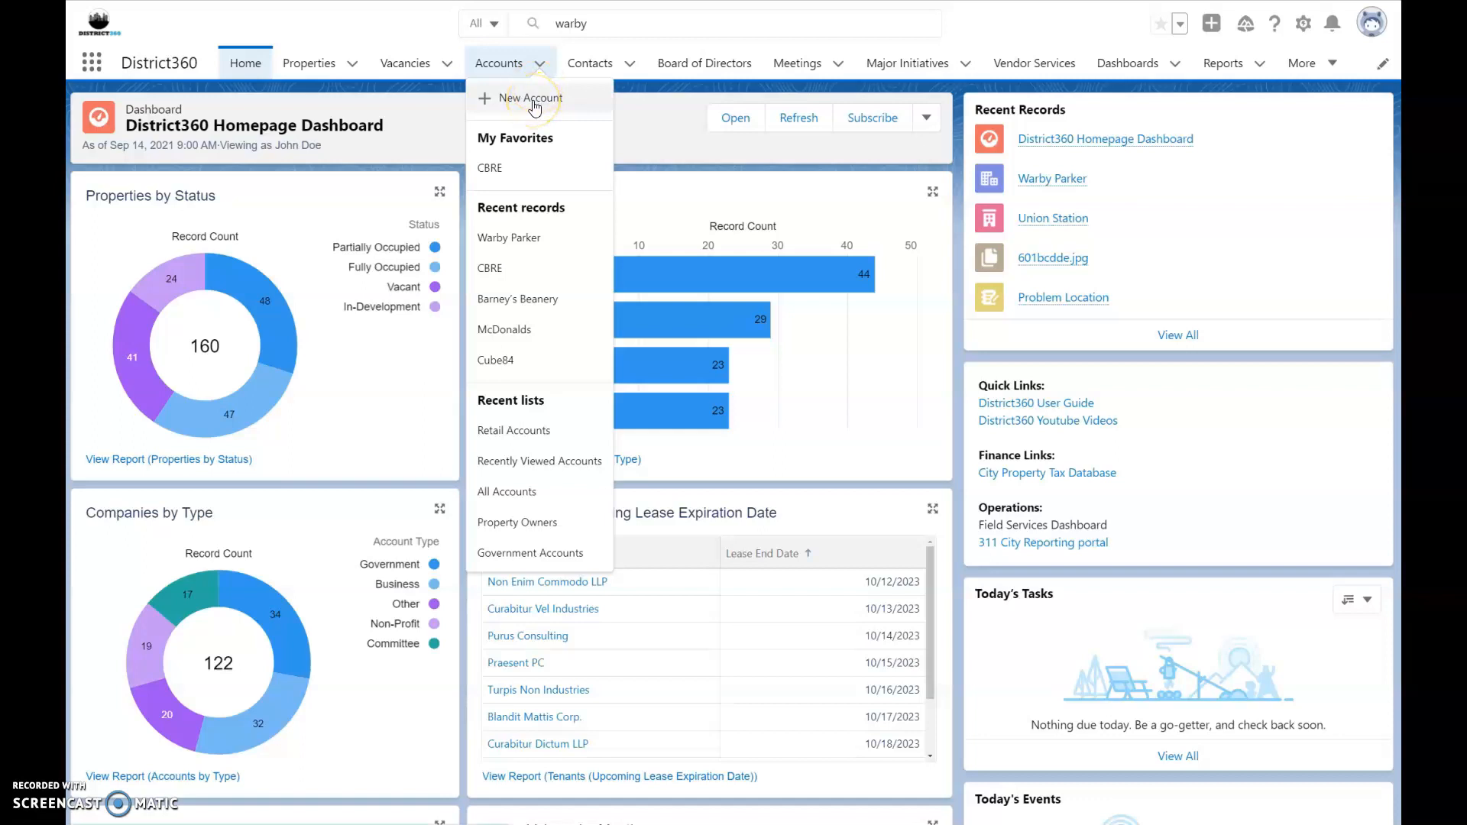
left_click(528, 106)
left_click(527, 105)
left_click(508, 156)
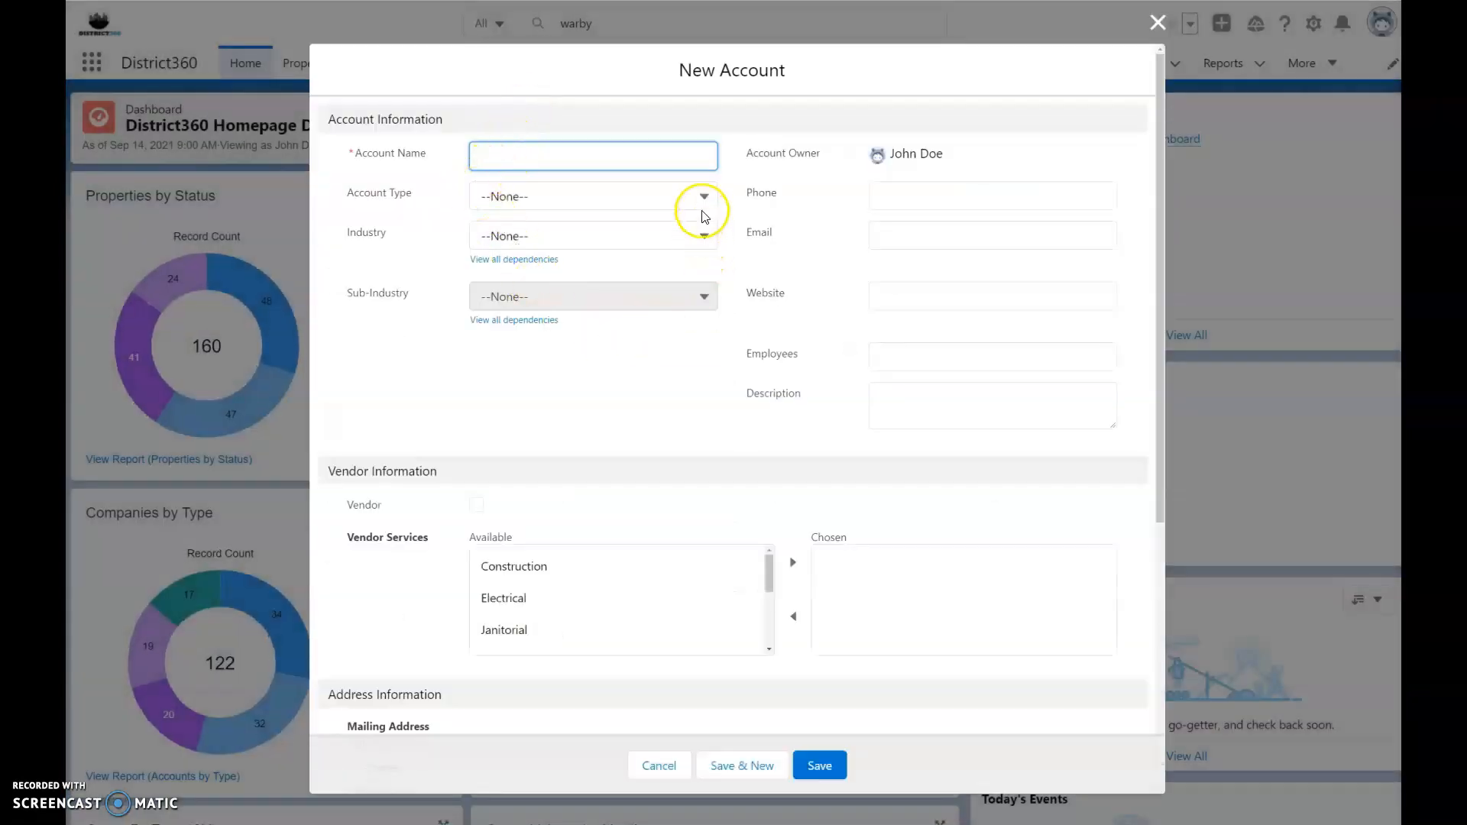
scroll(714, 410, "down", 5)
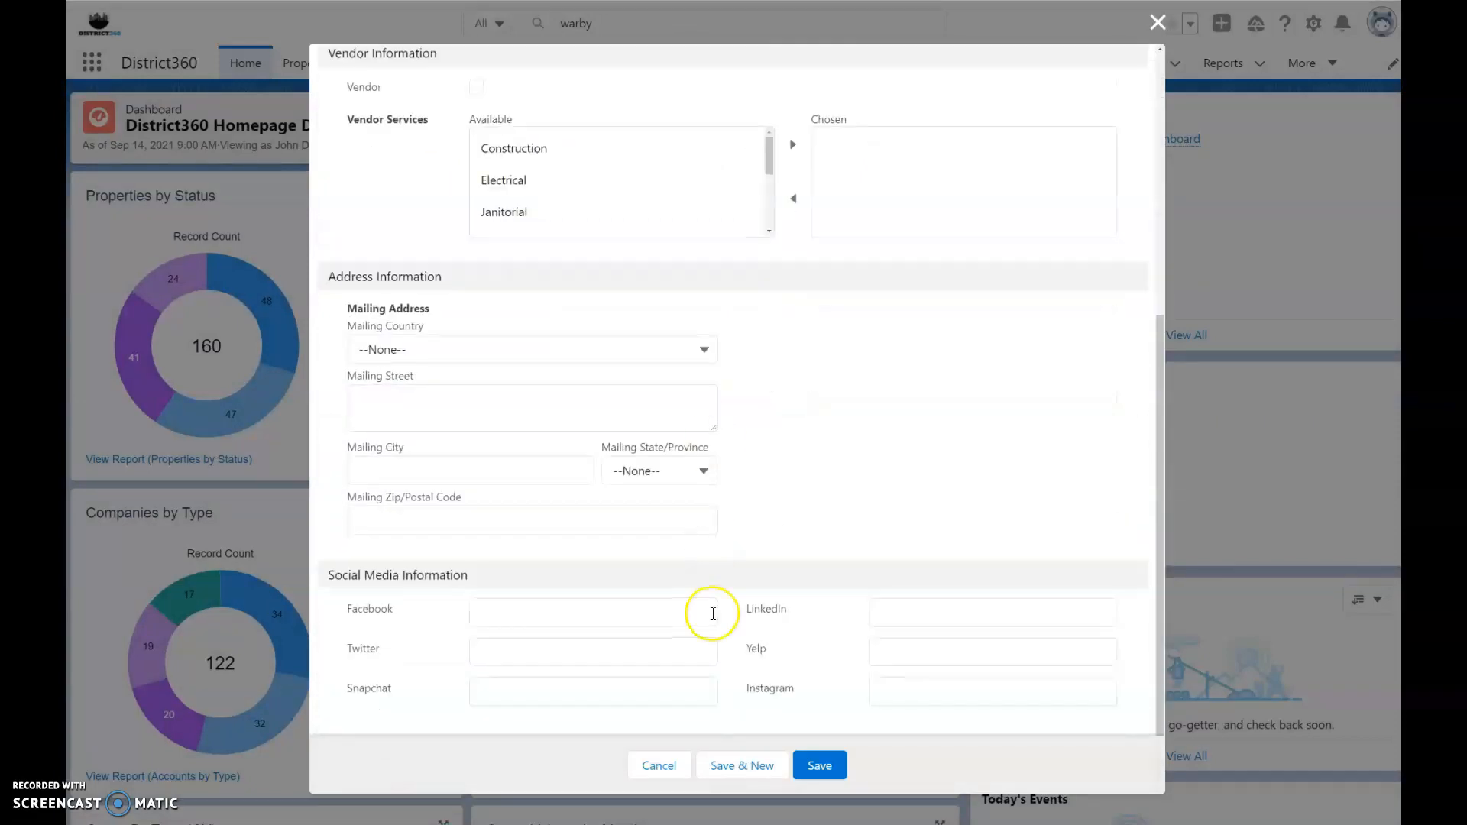
left_click(666, 768)
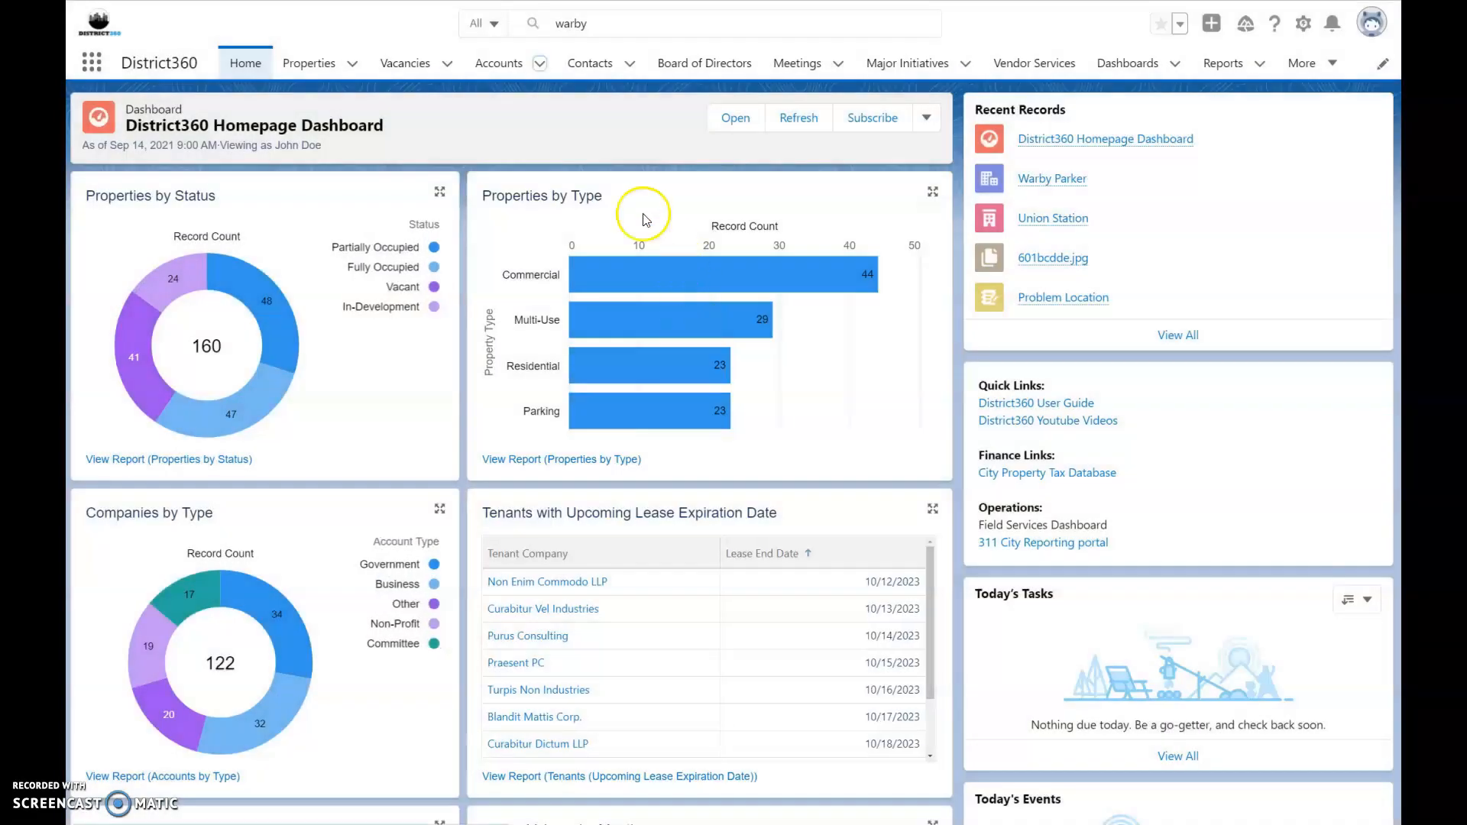
Step: Open the Warby Parker account record and start a new tenant occupancy for it
left_click(540, 65)
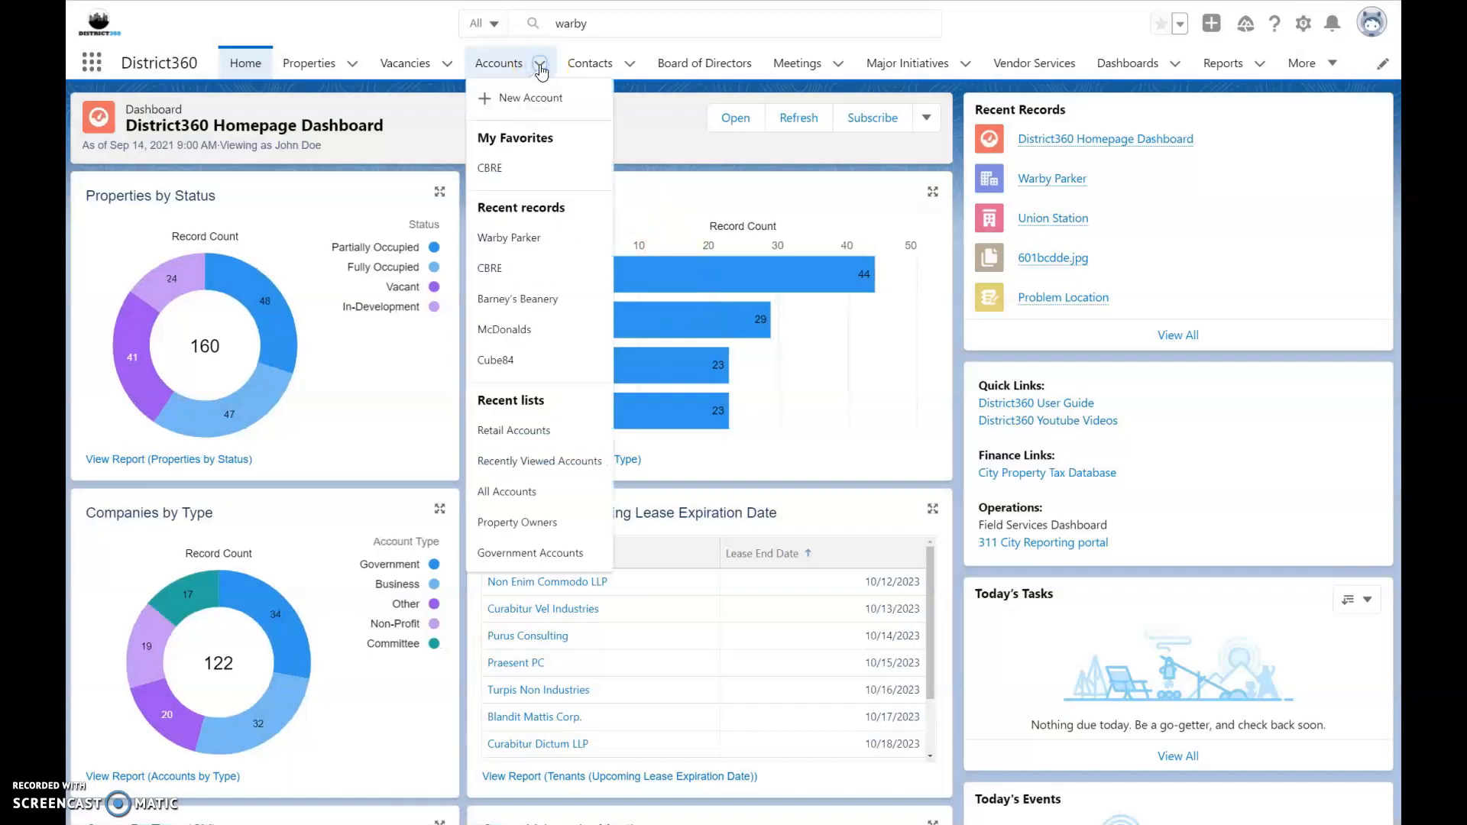
left_click(520, 244)
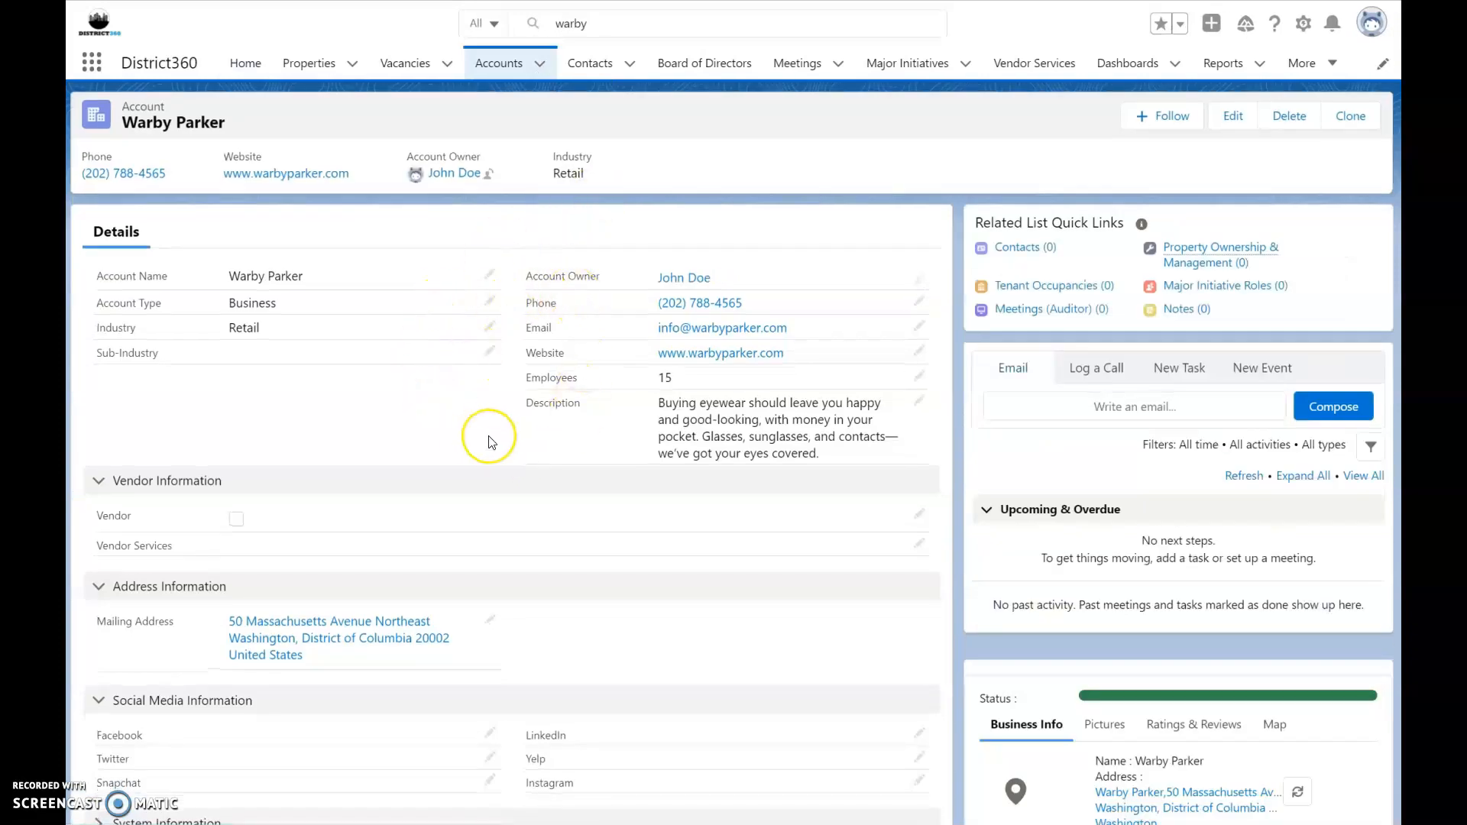
scroll(489, 439, "down", 2)
scroll(489, 442, "down", 4)
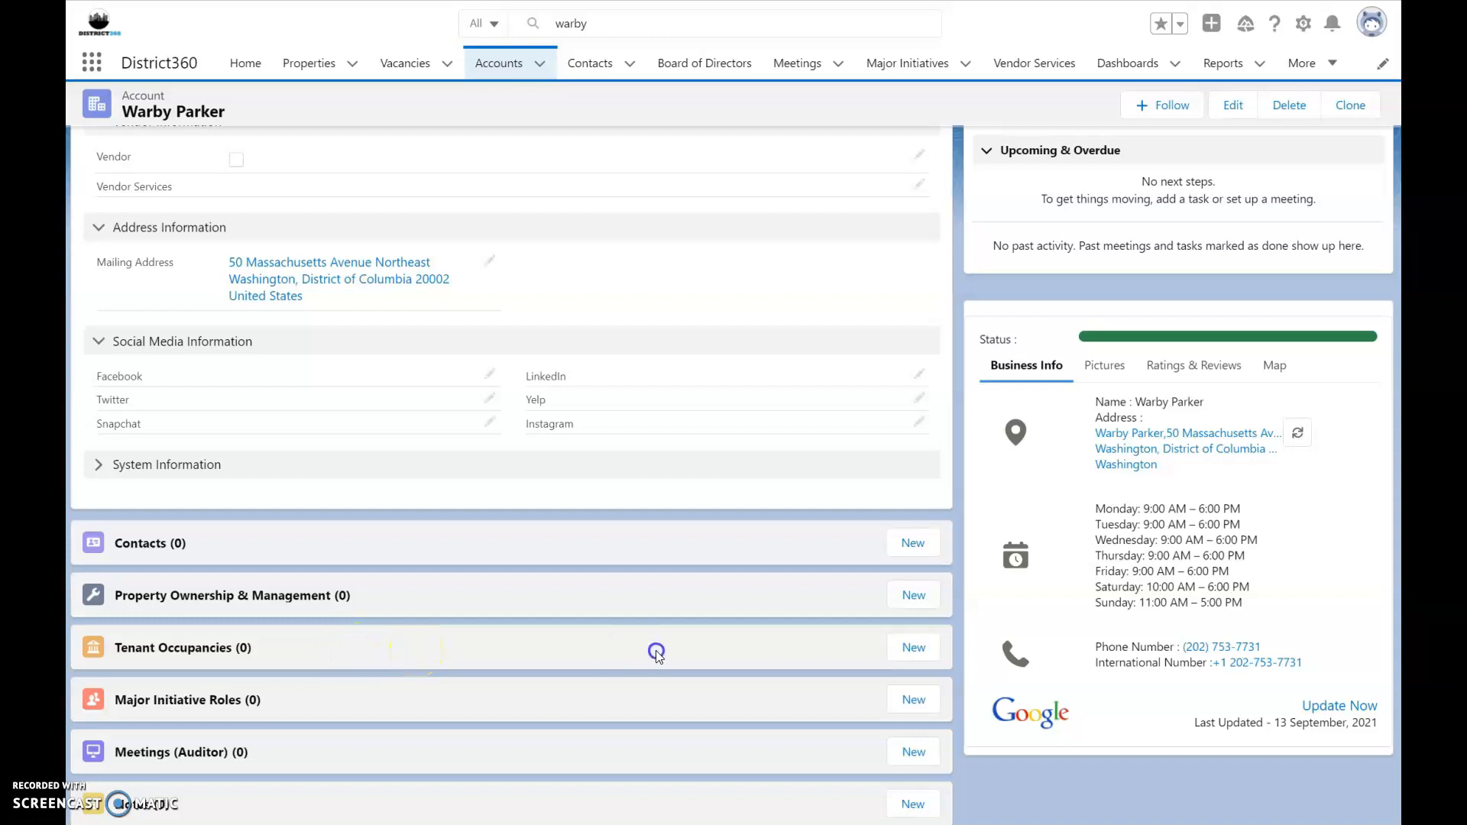
left_click(902, 646)
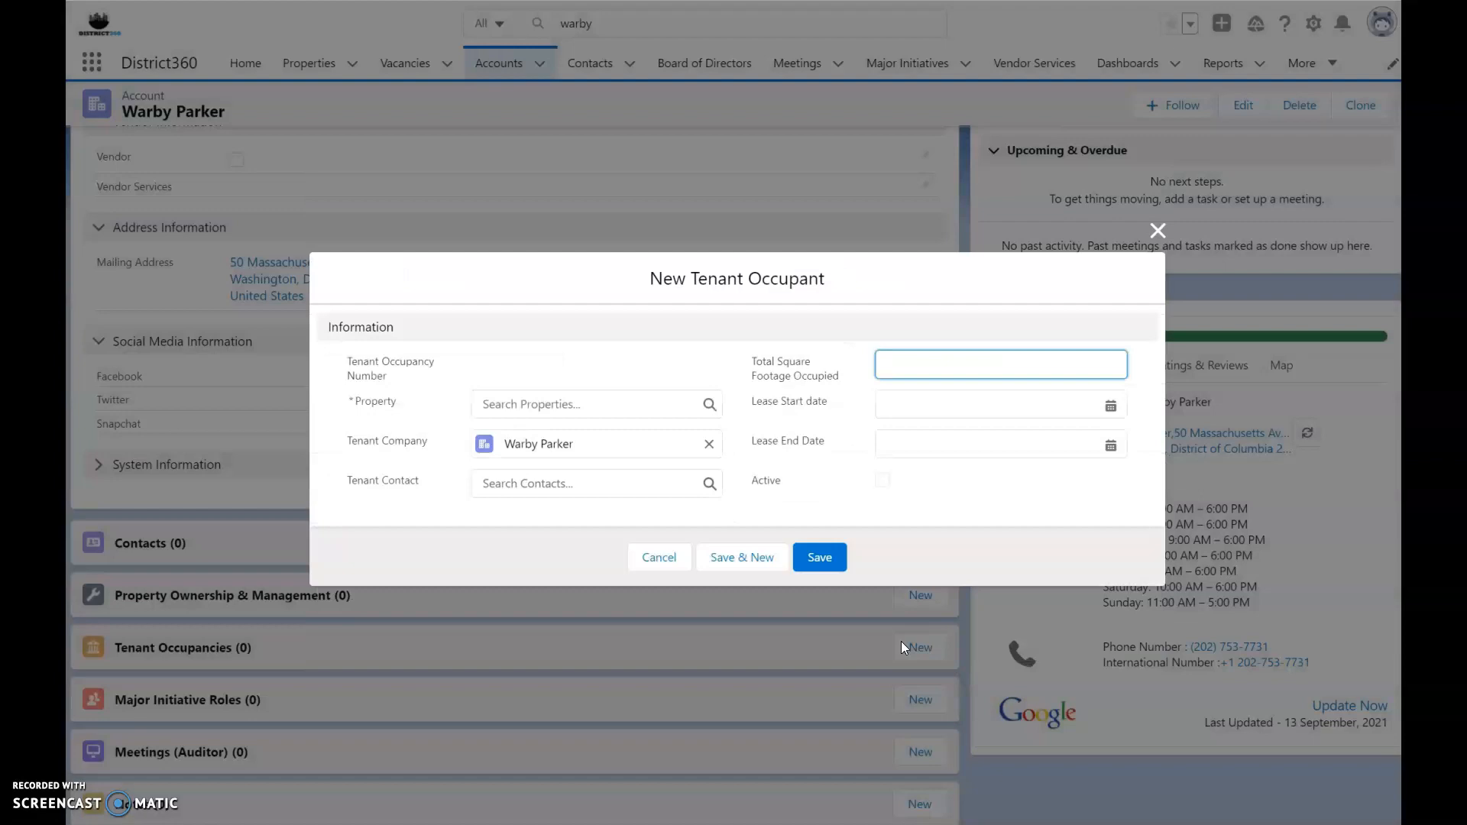
Step: Set the new tenant occupancy's property to Union Station
left_click(529, 404)
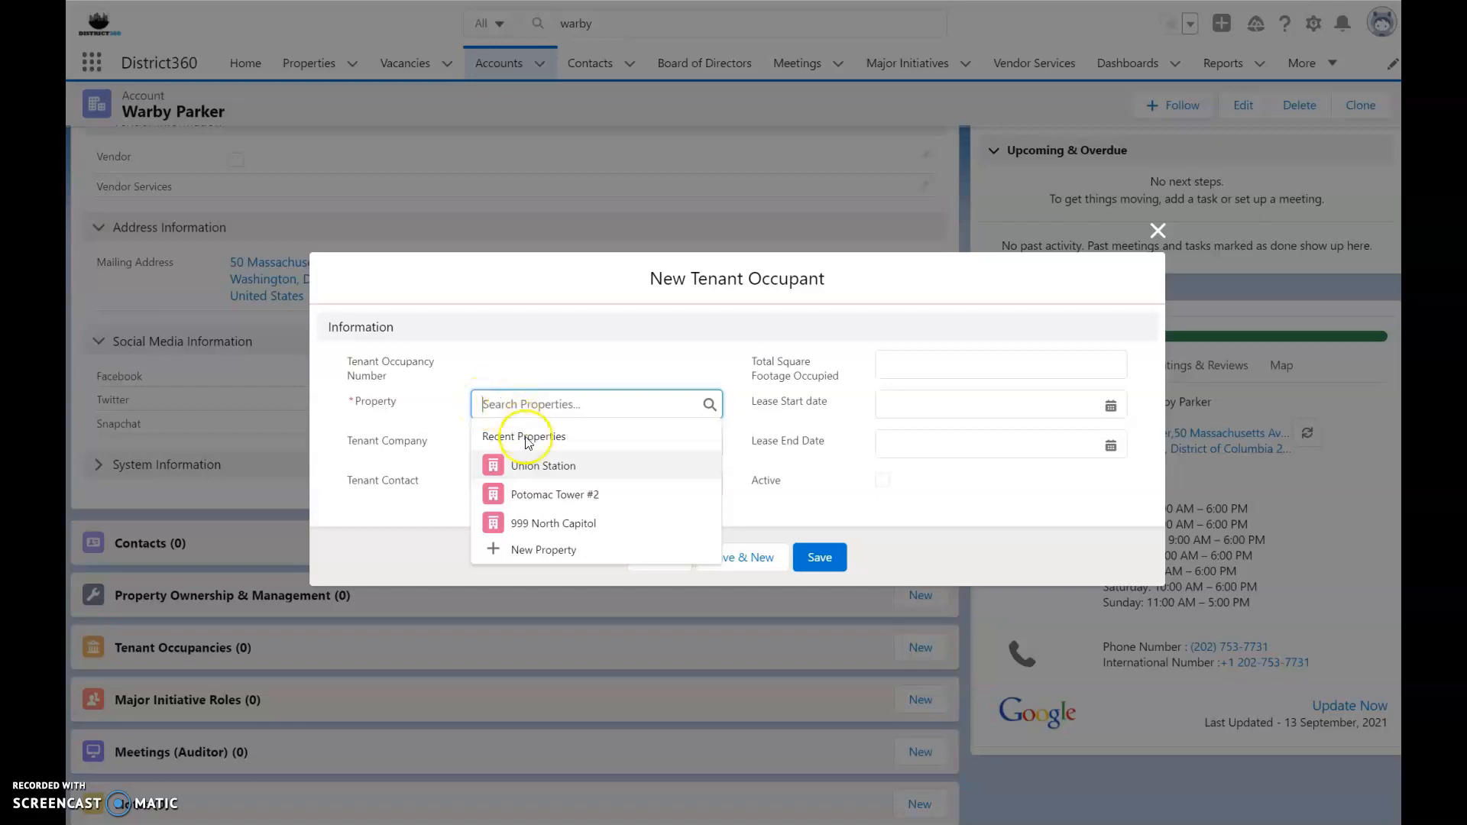
left_click(535, 466)
left_click(586, 423)
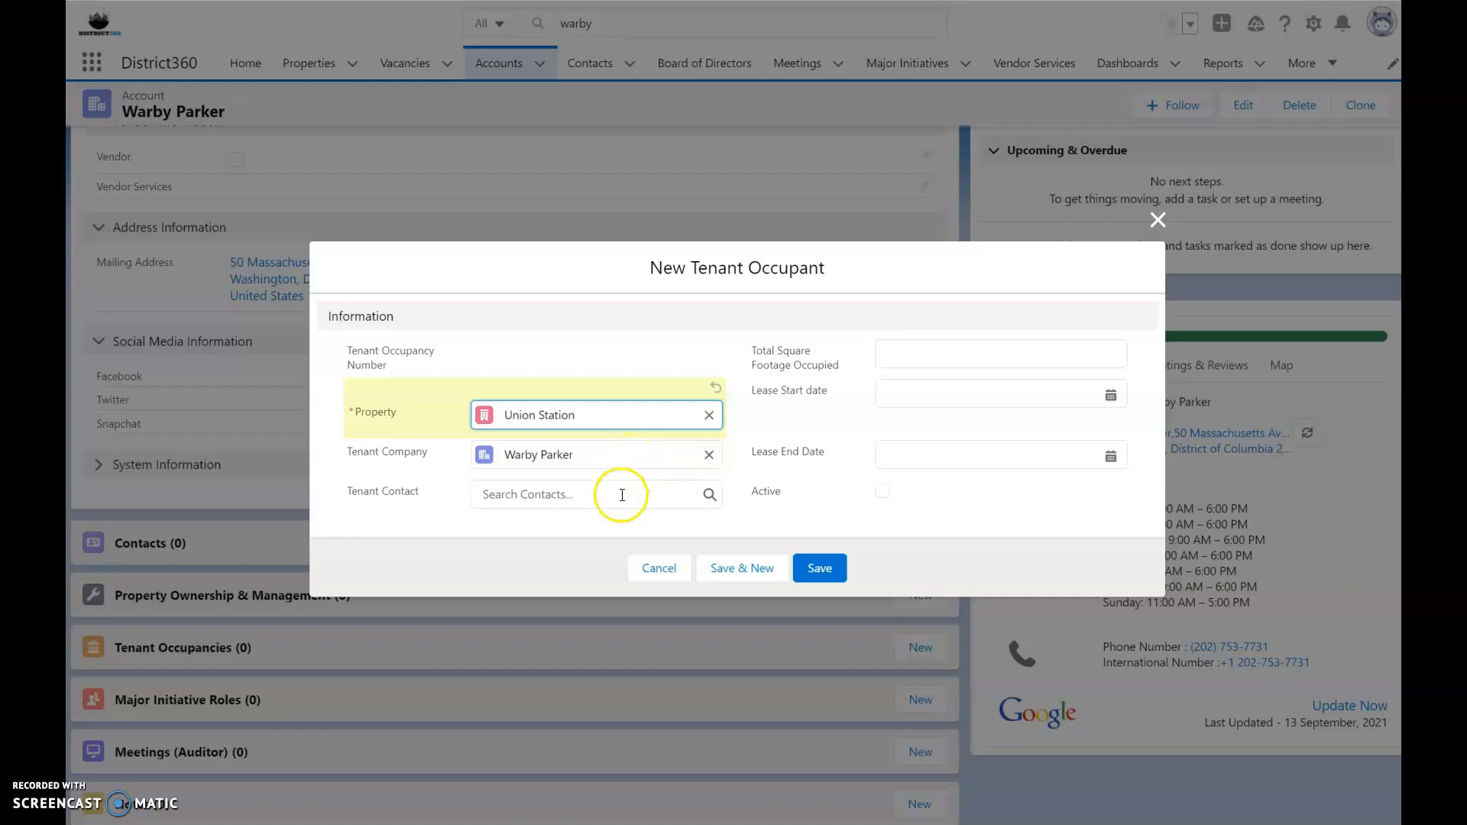
left_click(547, 495)
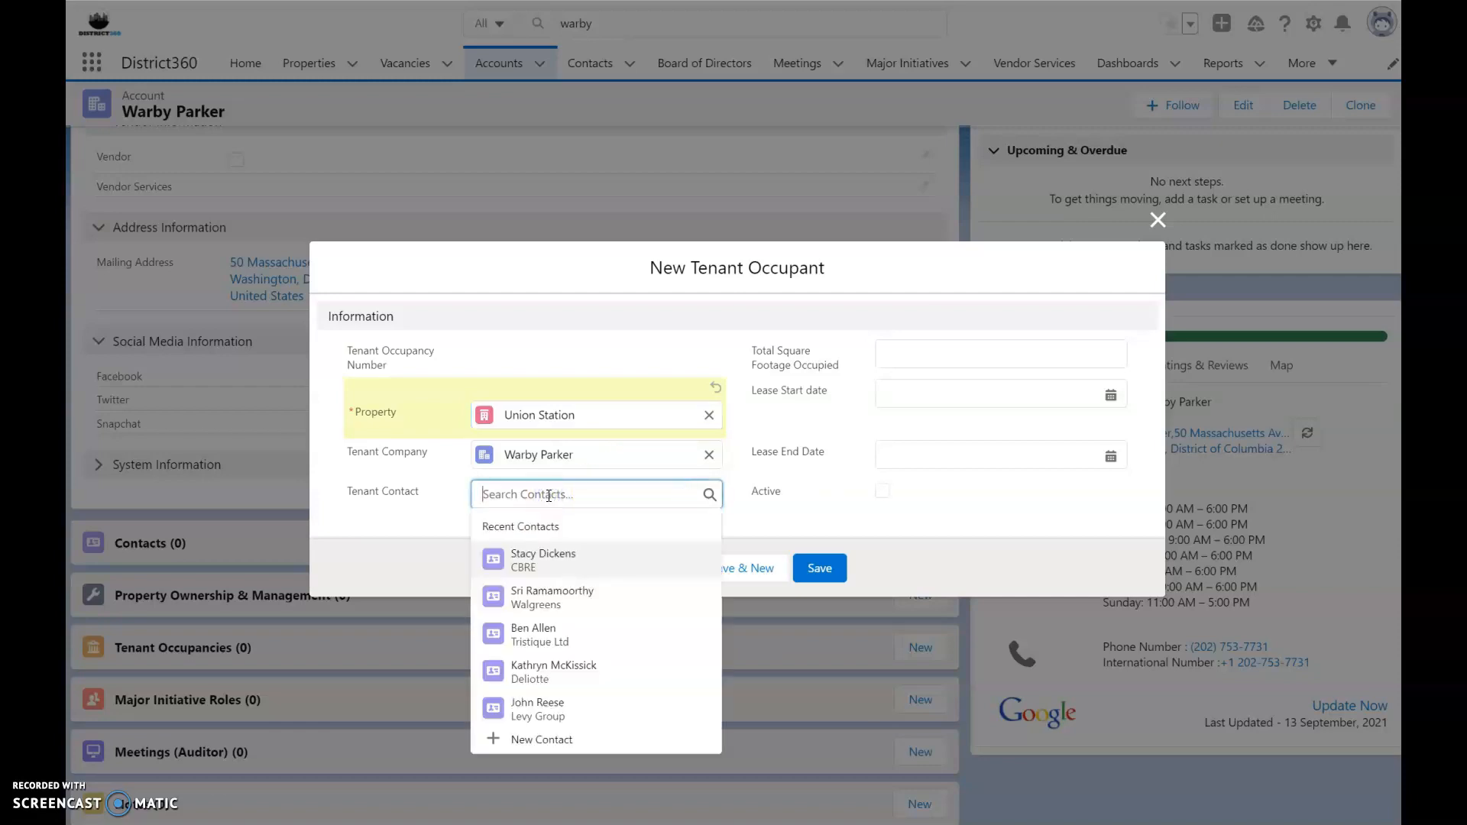
left_click(749, 472)
Step: Enter 1,500 as the total square footage occupied and set the lease dates from 9/1/2021 to 8/31/2022
left_click(890, 353)
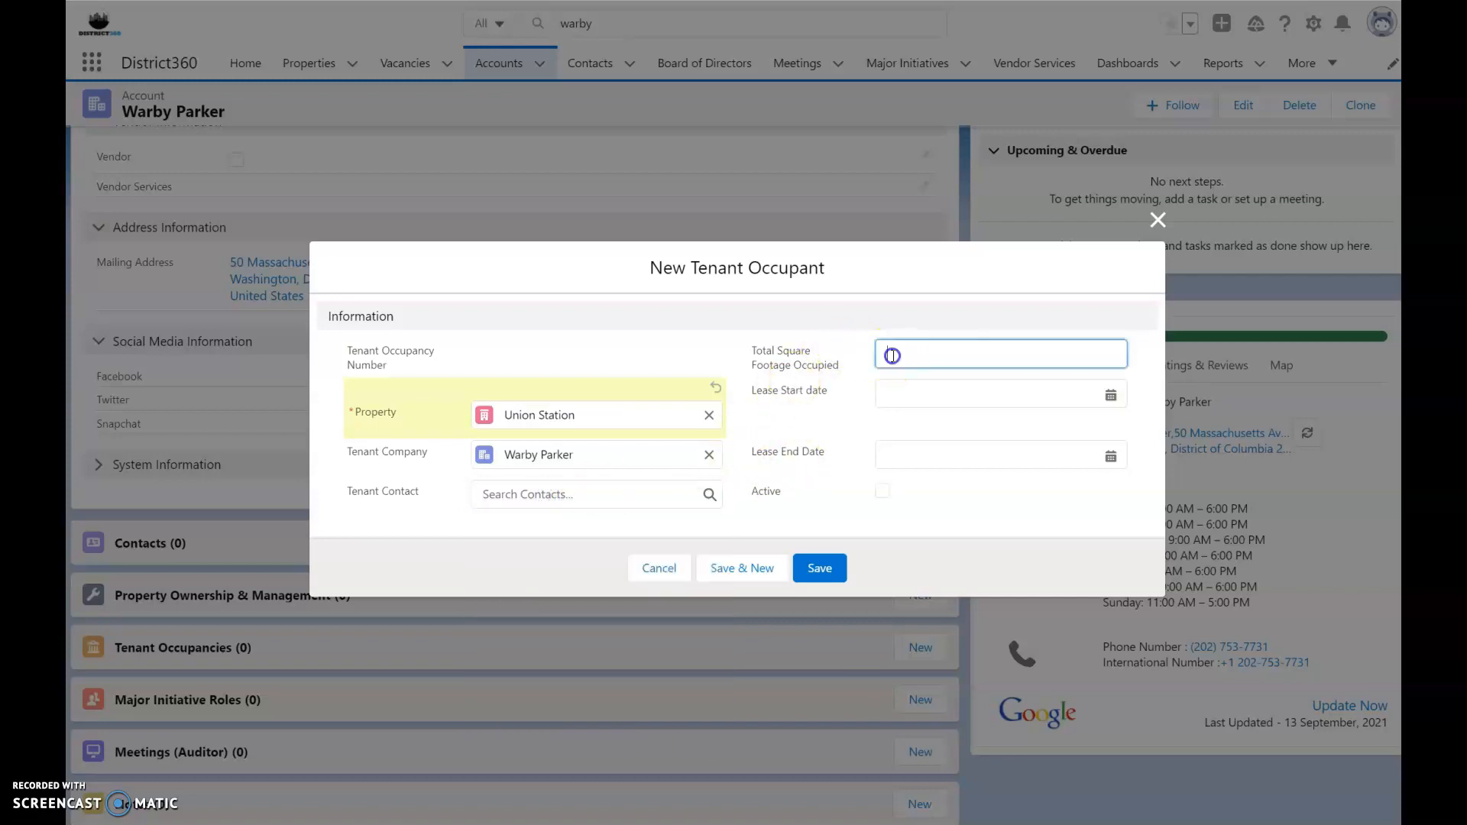
left_click(965, 385)
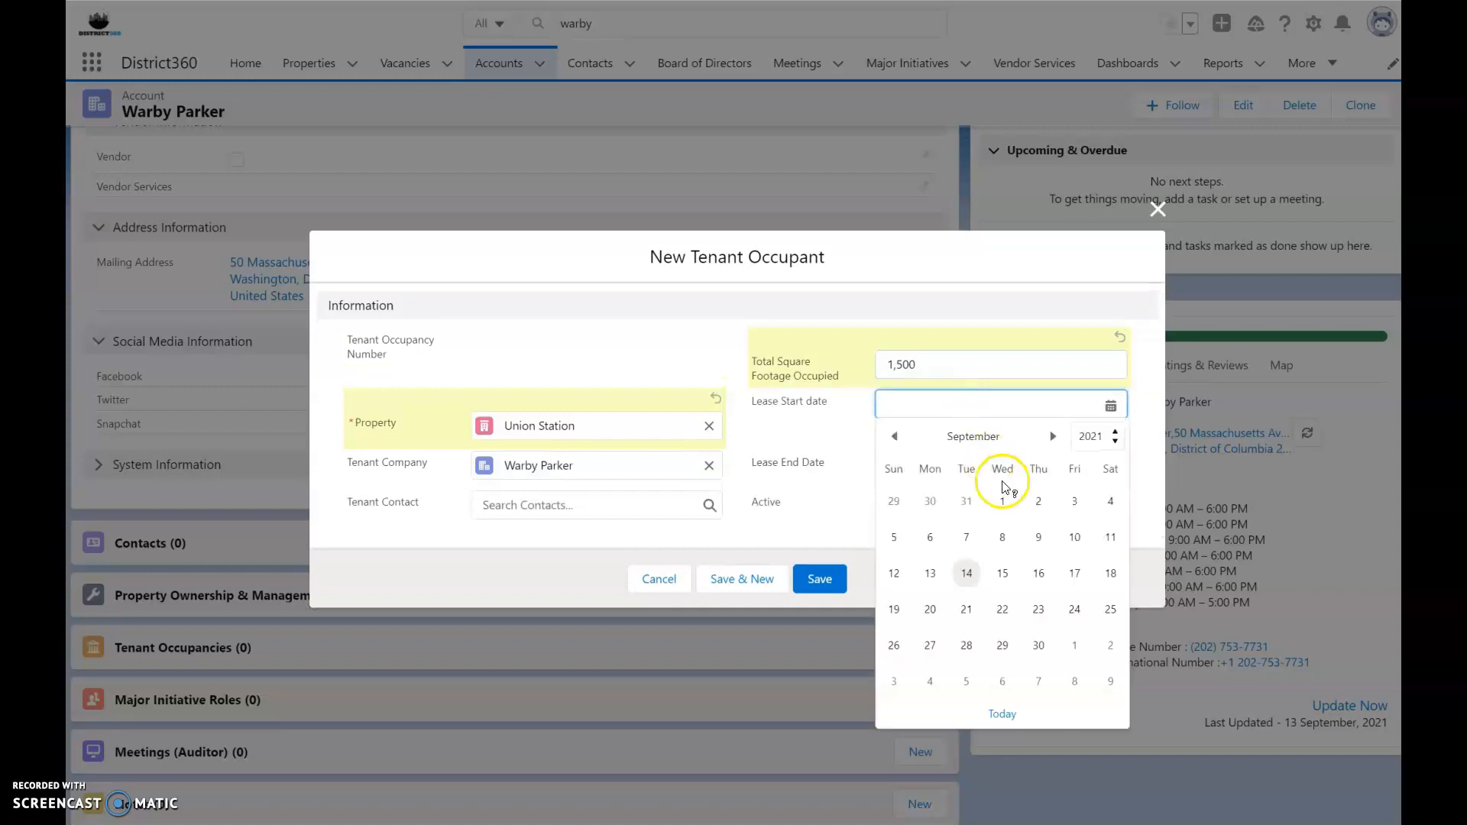
left_click(996, 503)
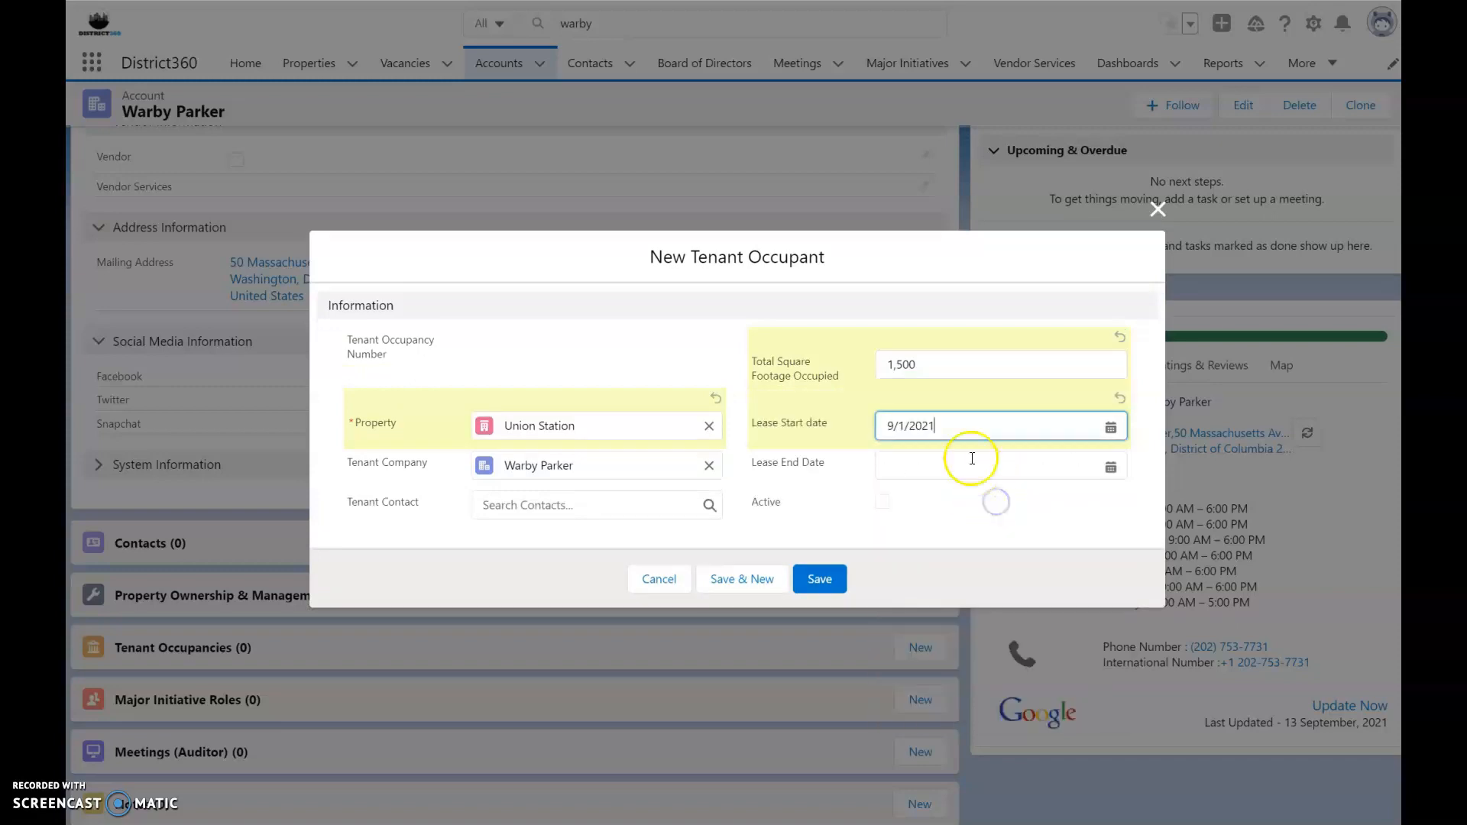
left_click(946, 467)
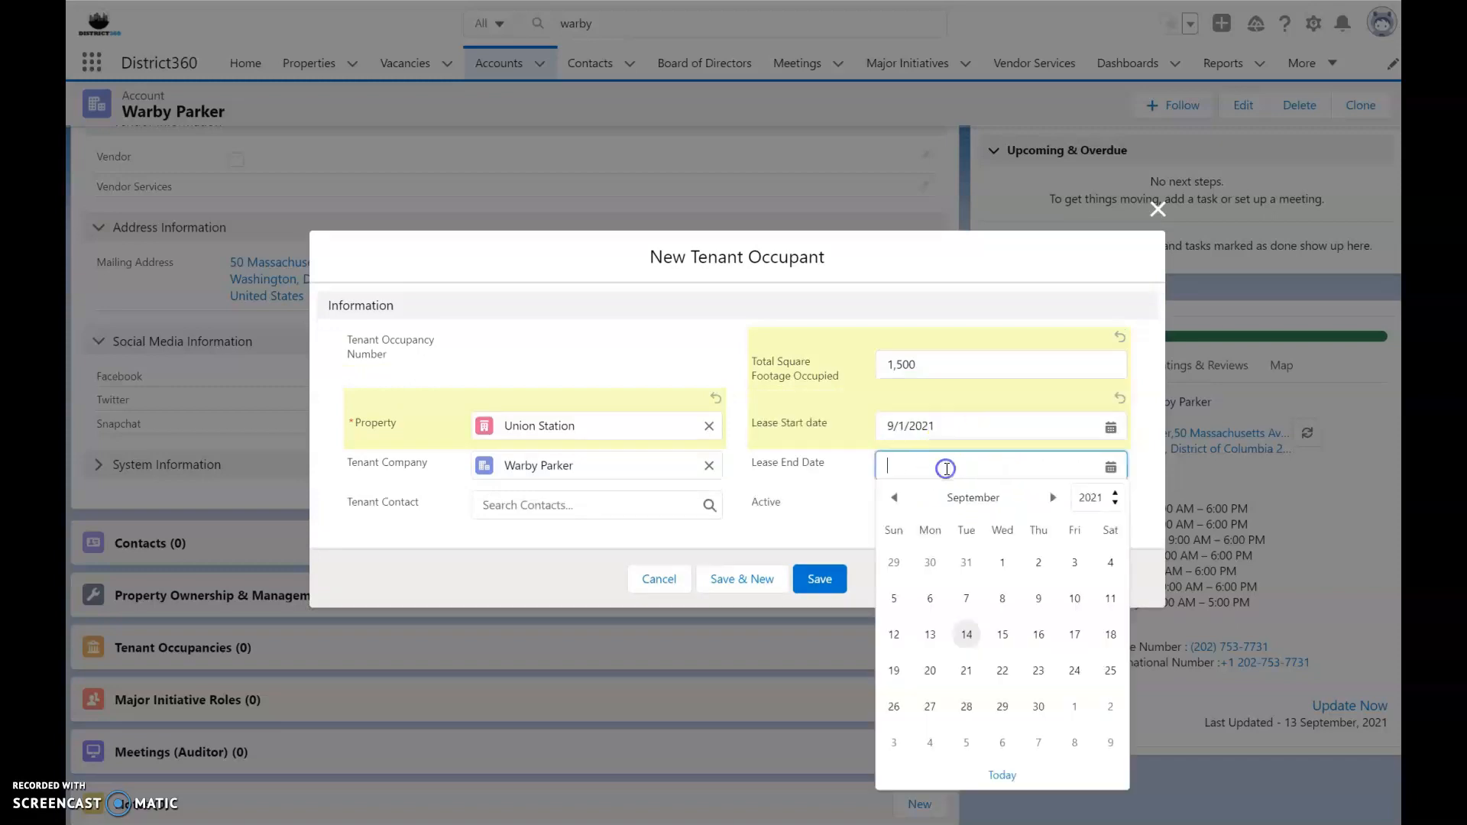
left_click(967, 562)
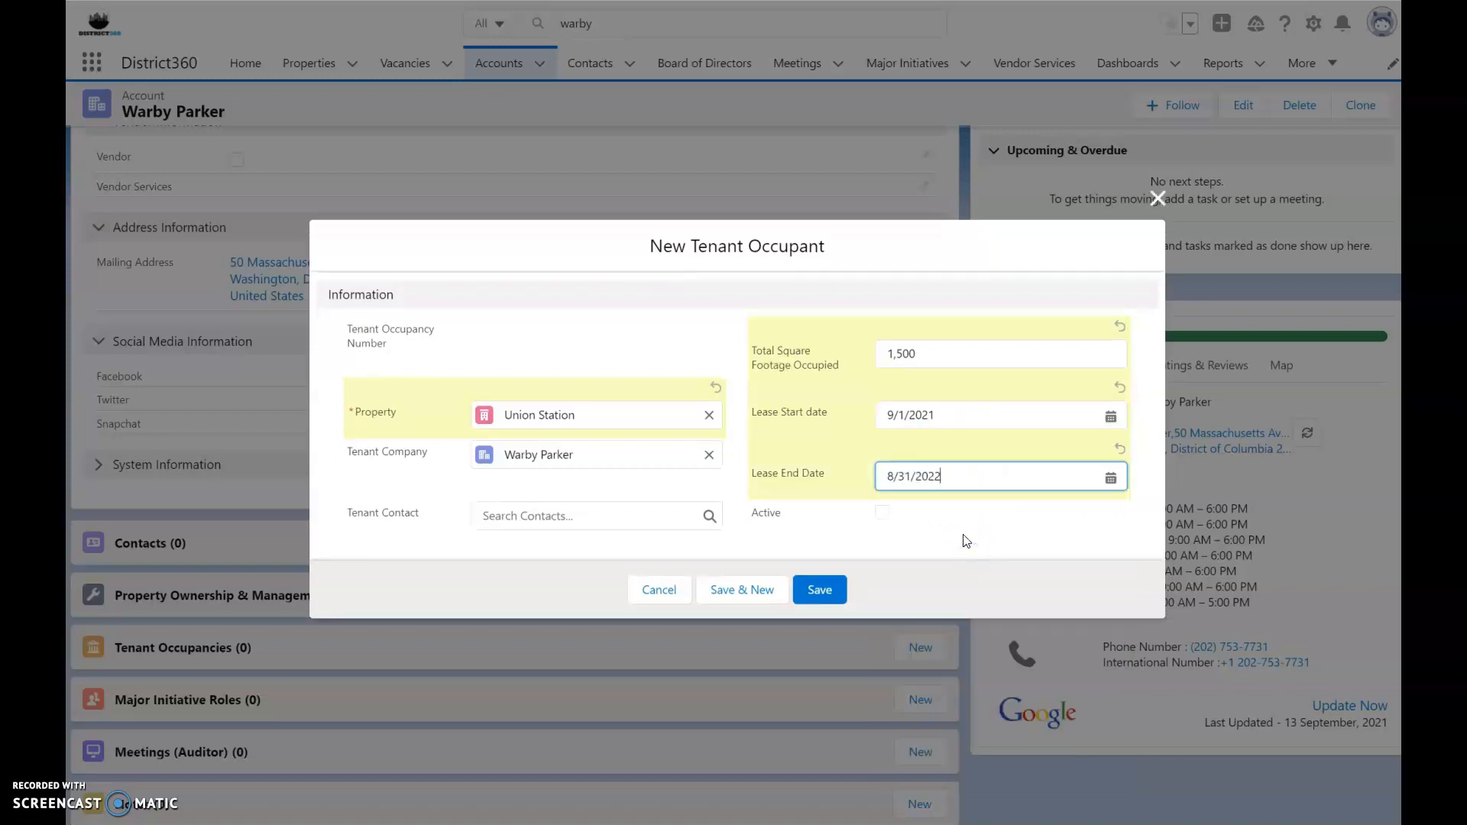
Step: Save the tenant occupancy as active and preview the tenant occupancies related to the Warby Parker account
left_click(881, 511)
left_click(825, 594)
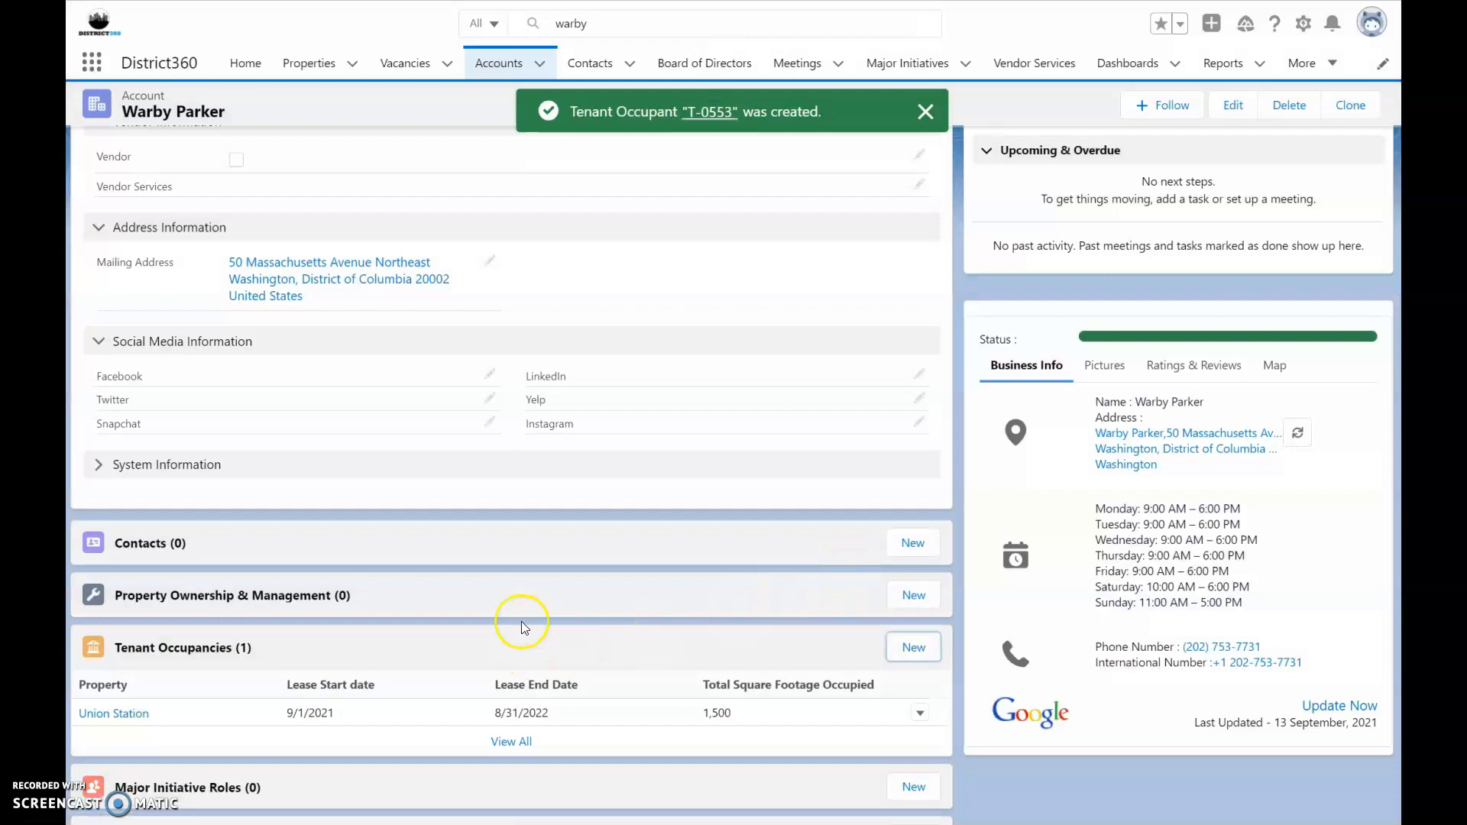
scroll(608, 570, "up", 5)
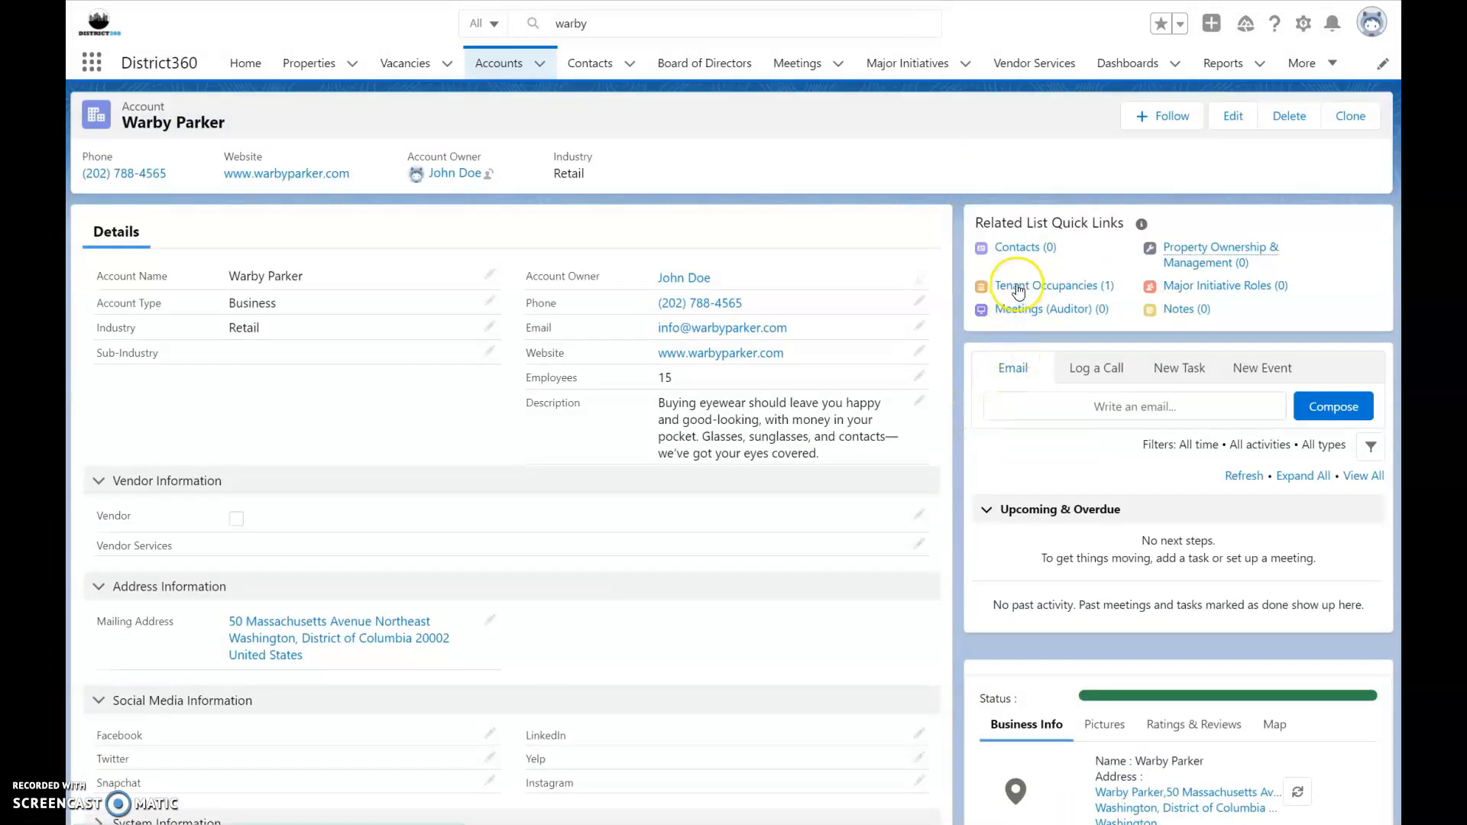
mouse_move(1019, 290)
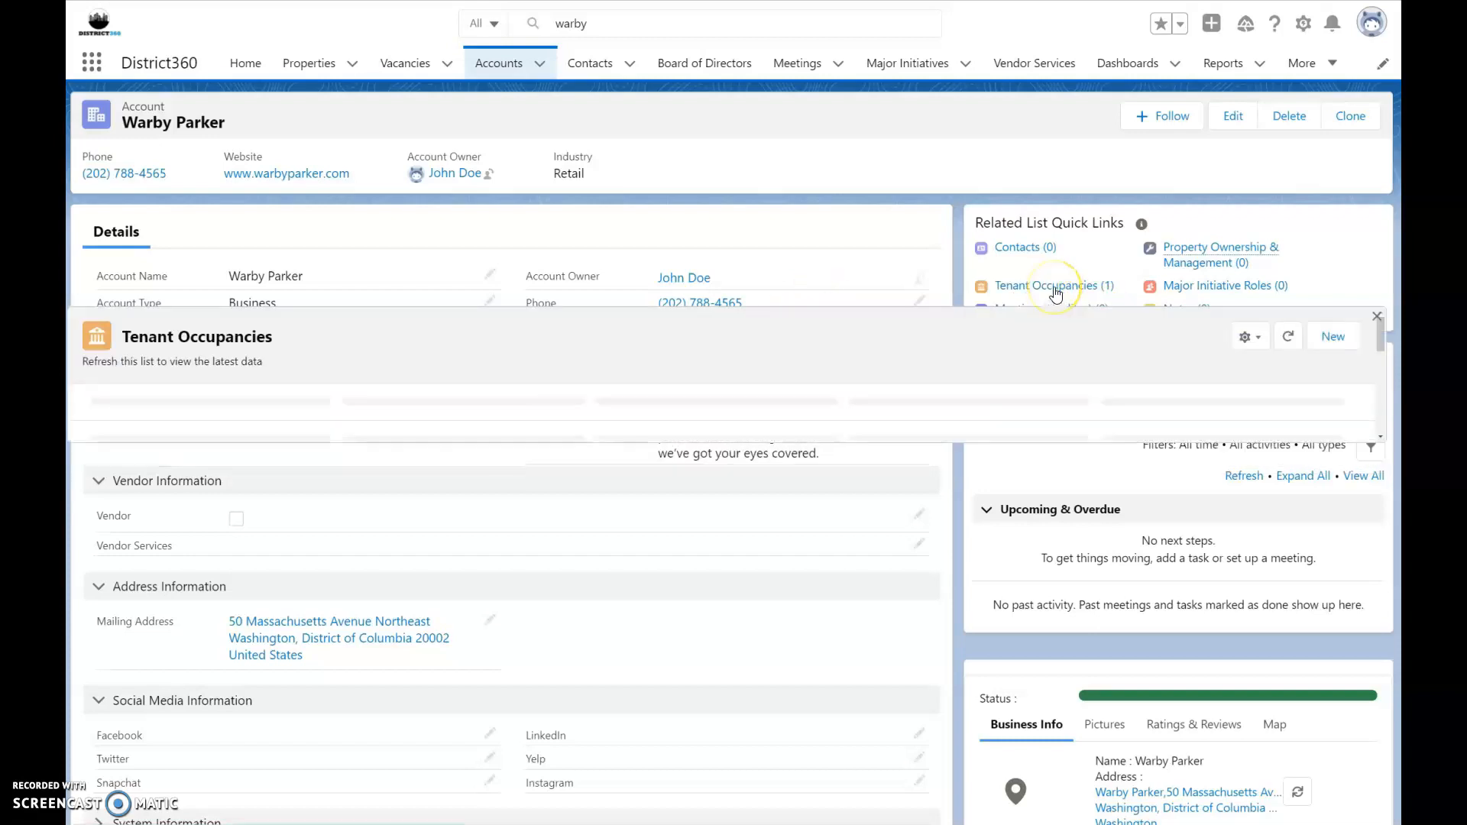
Step: Search for "Union" and open the Union Station property record
left_click(646, 26)
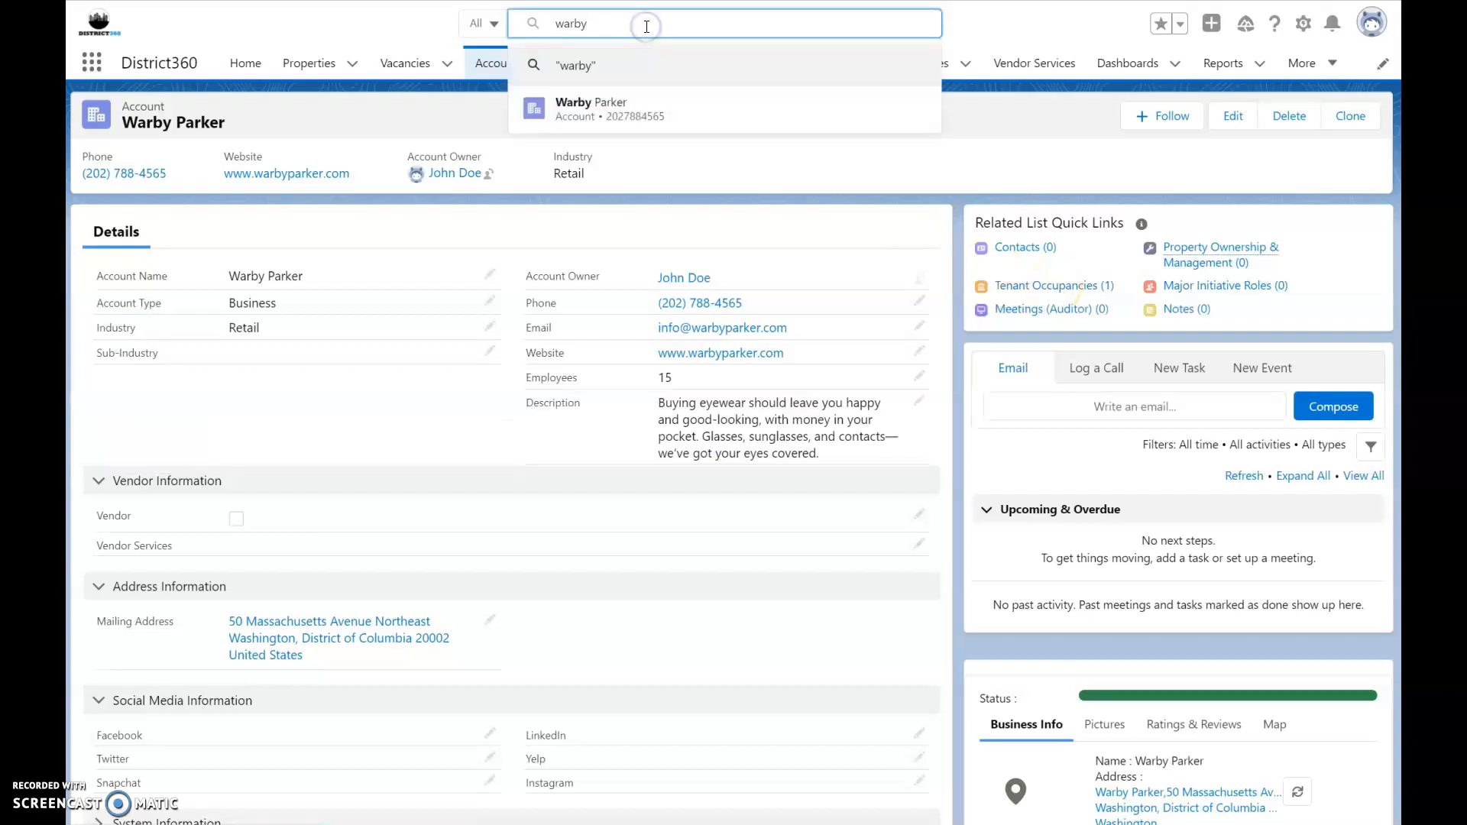
key("BackSpace")
type("Union")
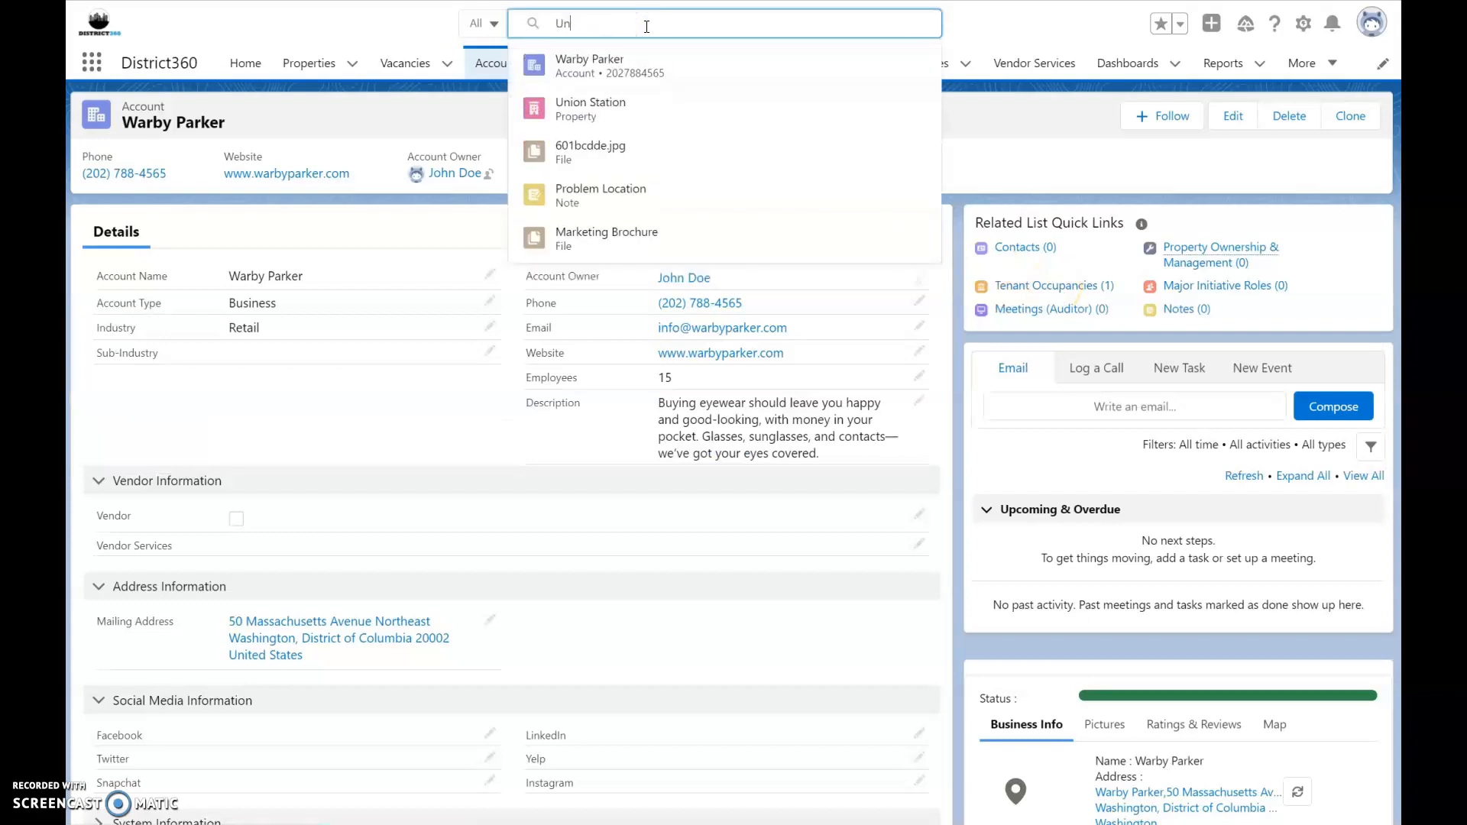
left_click(642, 91)
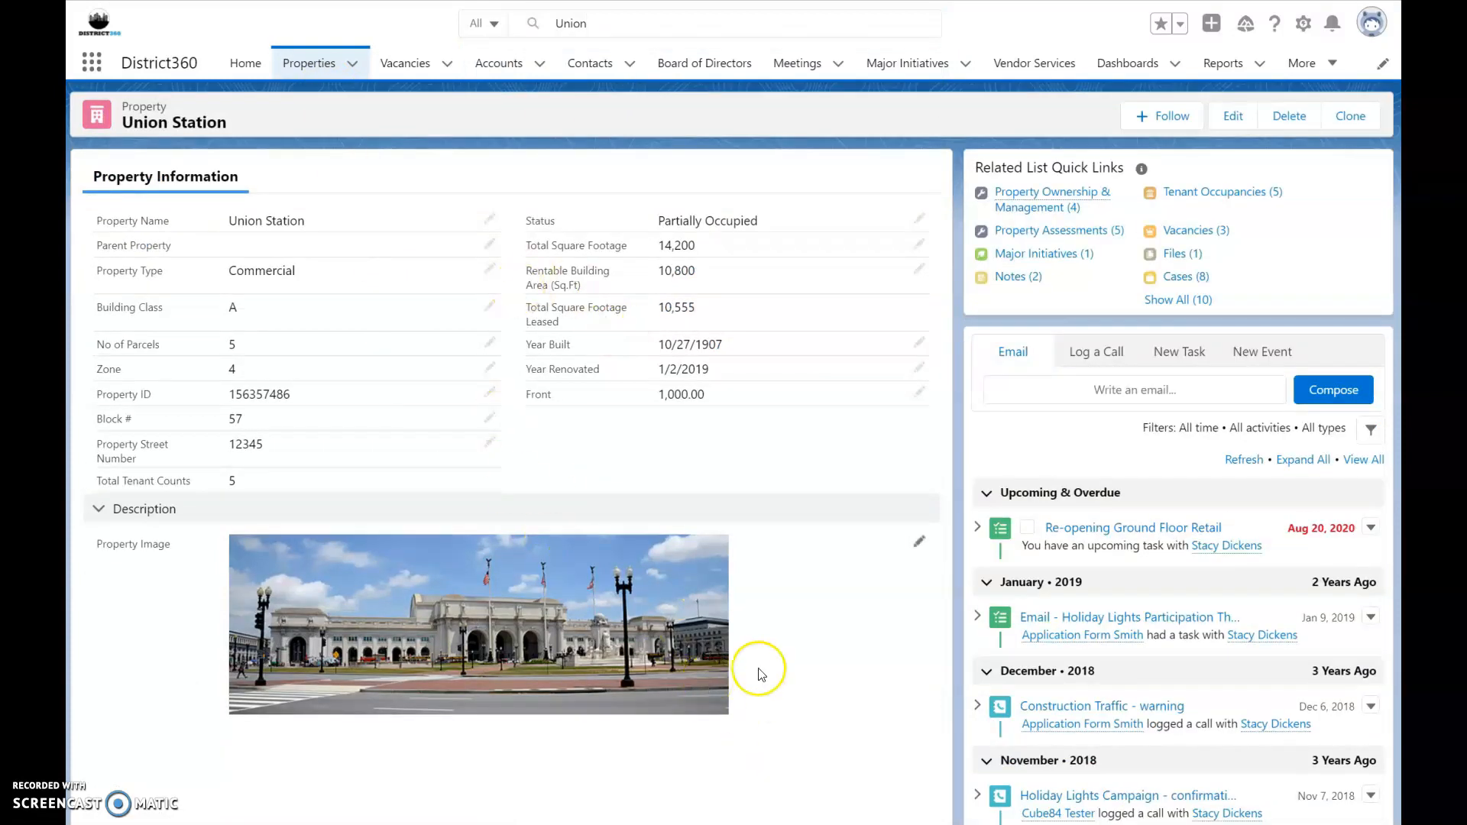
Step: Examine the tenant occupancies of Union Station, both in the quick preview and in the related list on the record
scroll(834, 633, "down", 1)
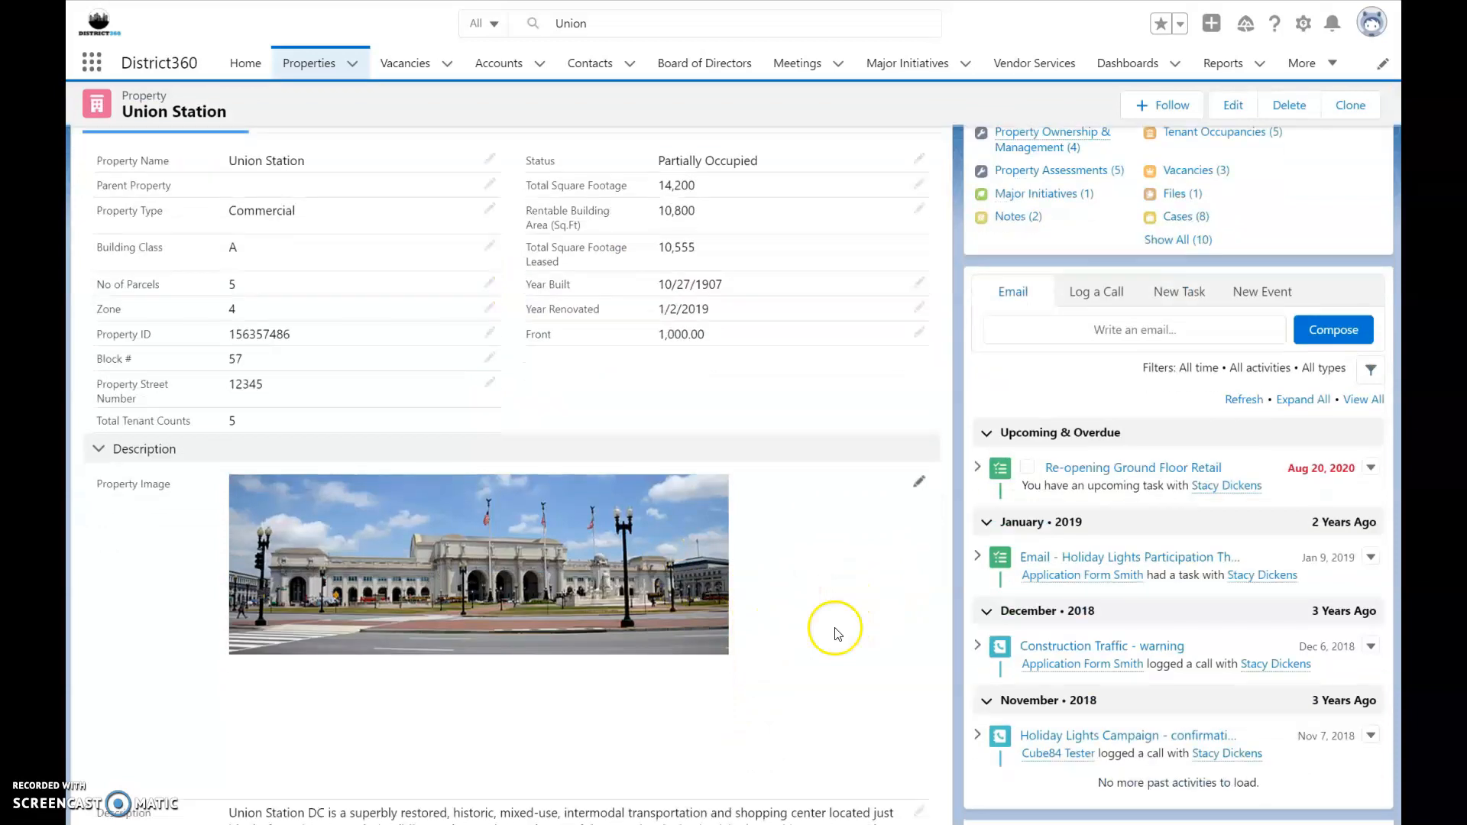
scroll(834, 634, "up", 1)
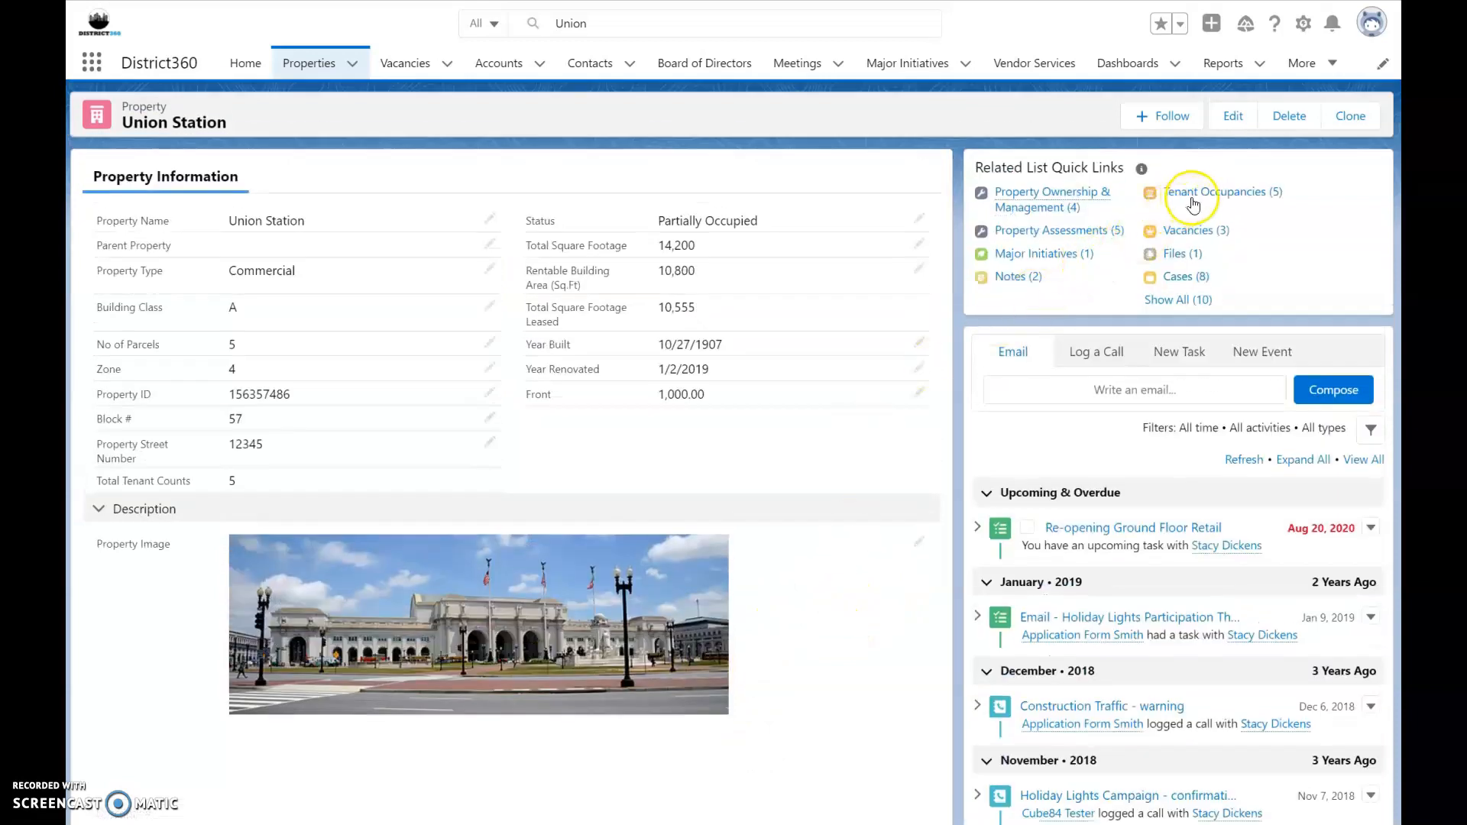
mouse_move(1199, 202)
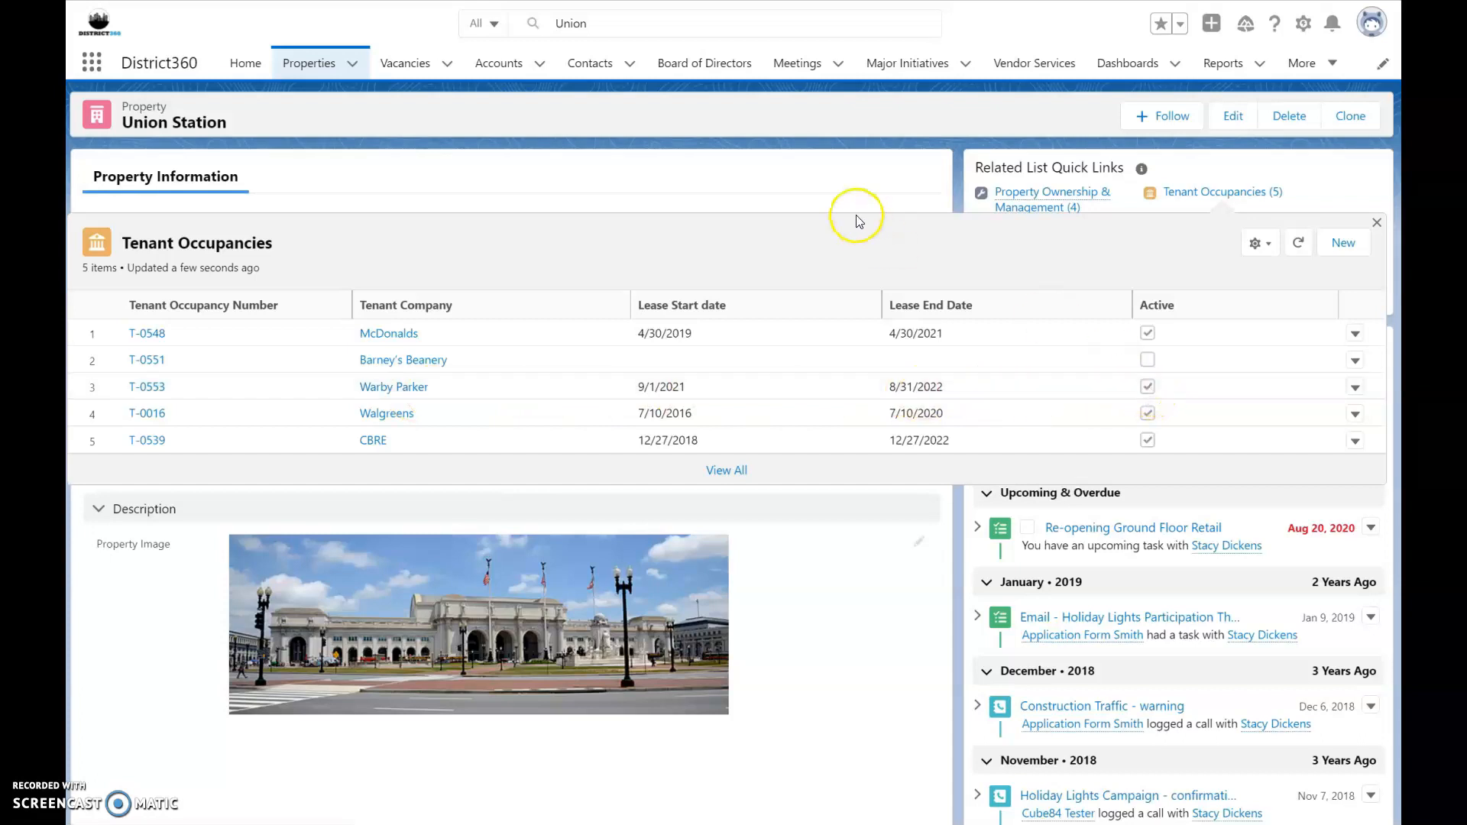
scroll(847, 330, "down", 2)
scroll(847, 329, "down", 6)
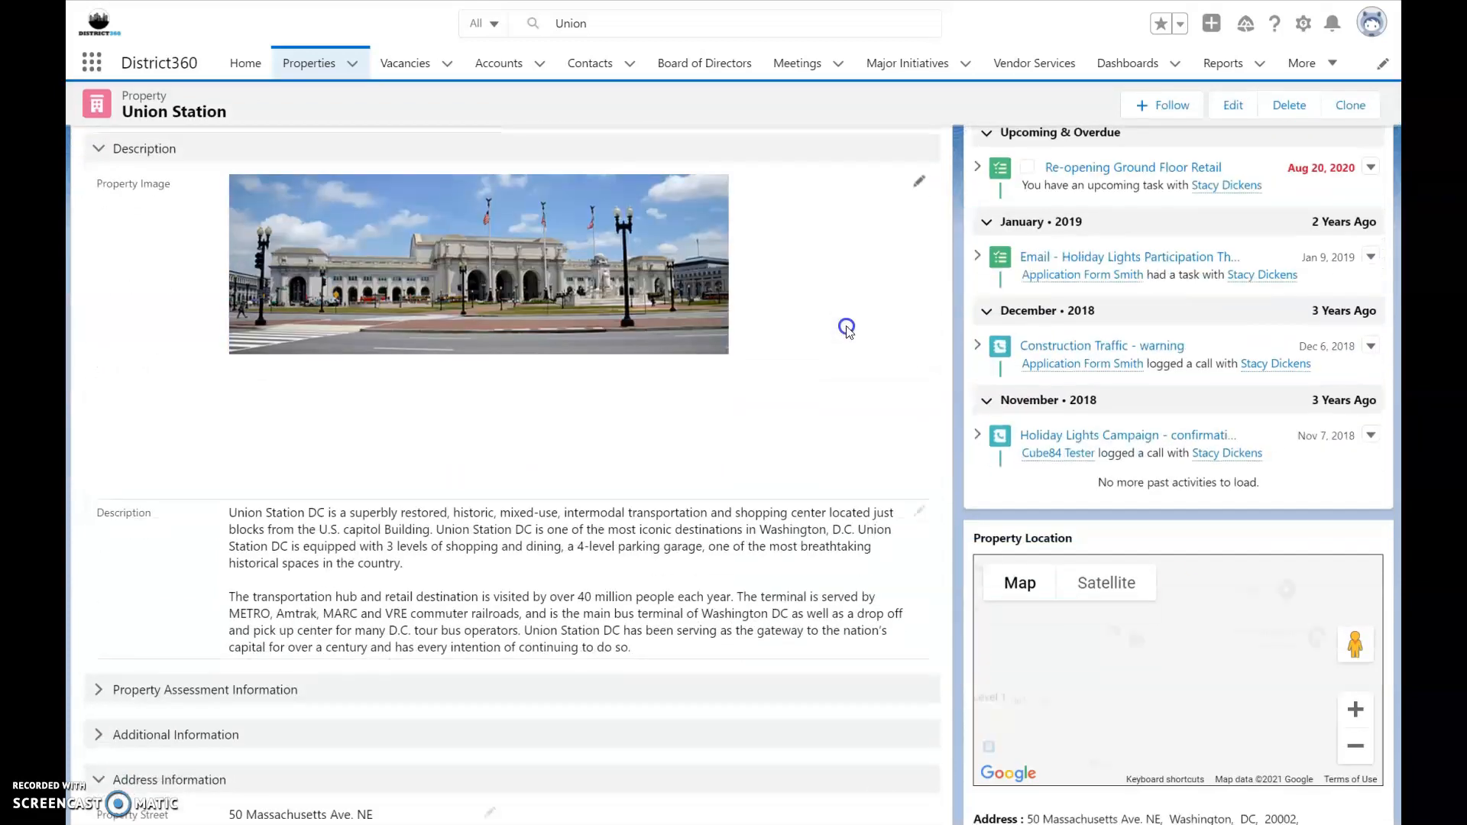
scroll(847, 327, "down", 6)
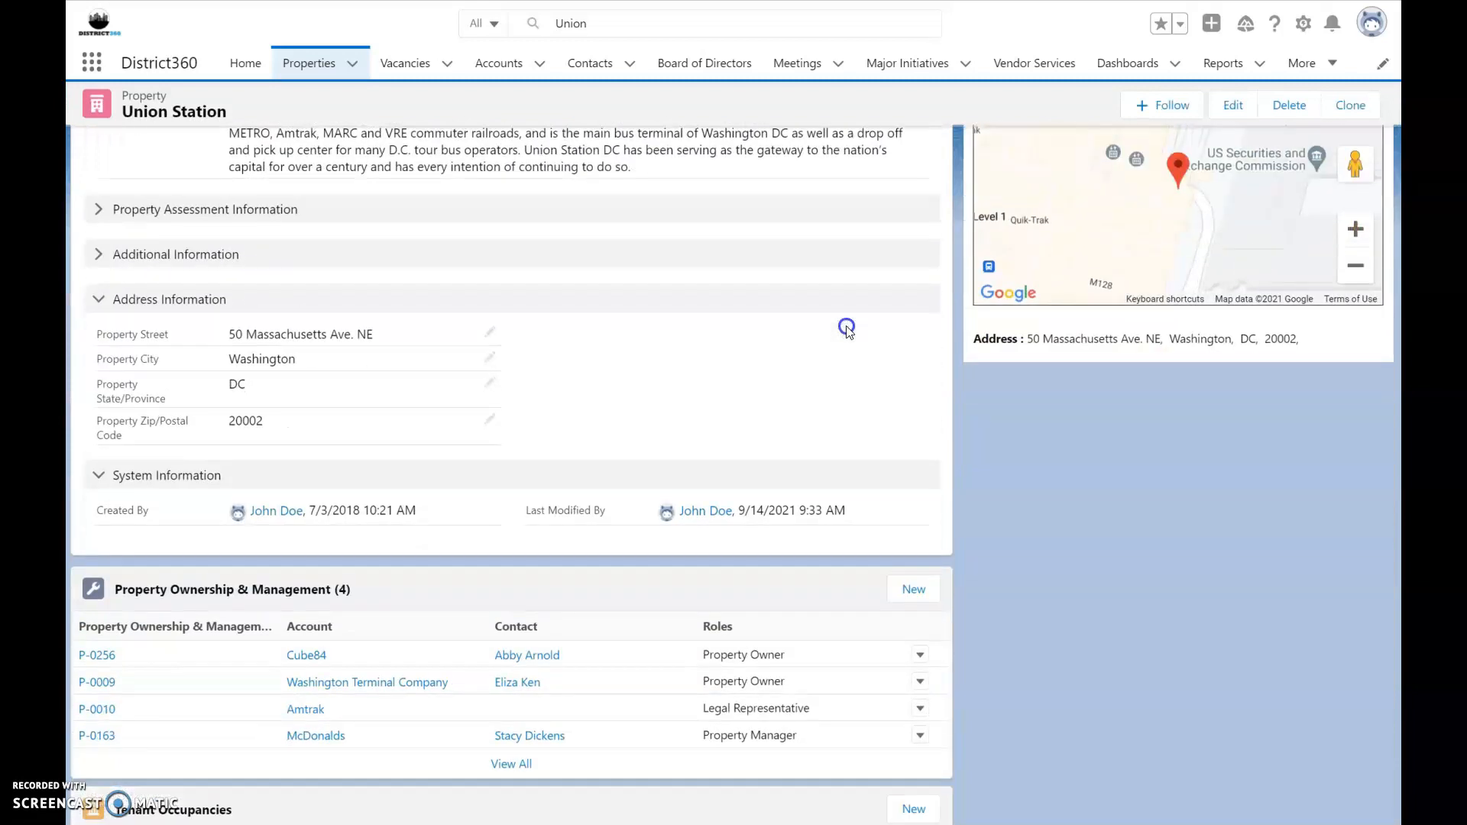
scroll(847, 329, "down", 1)
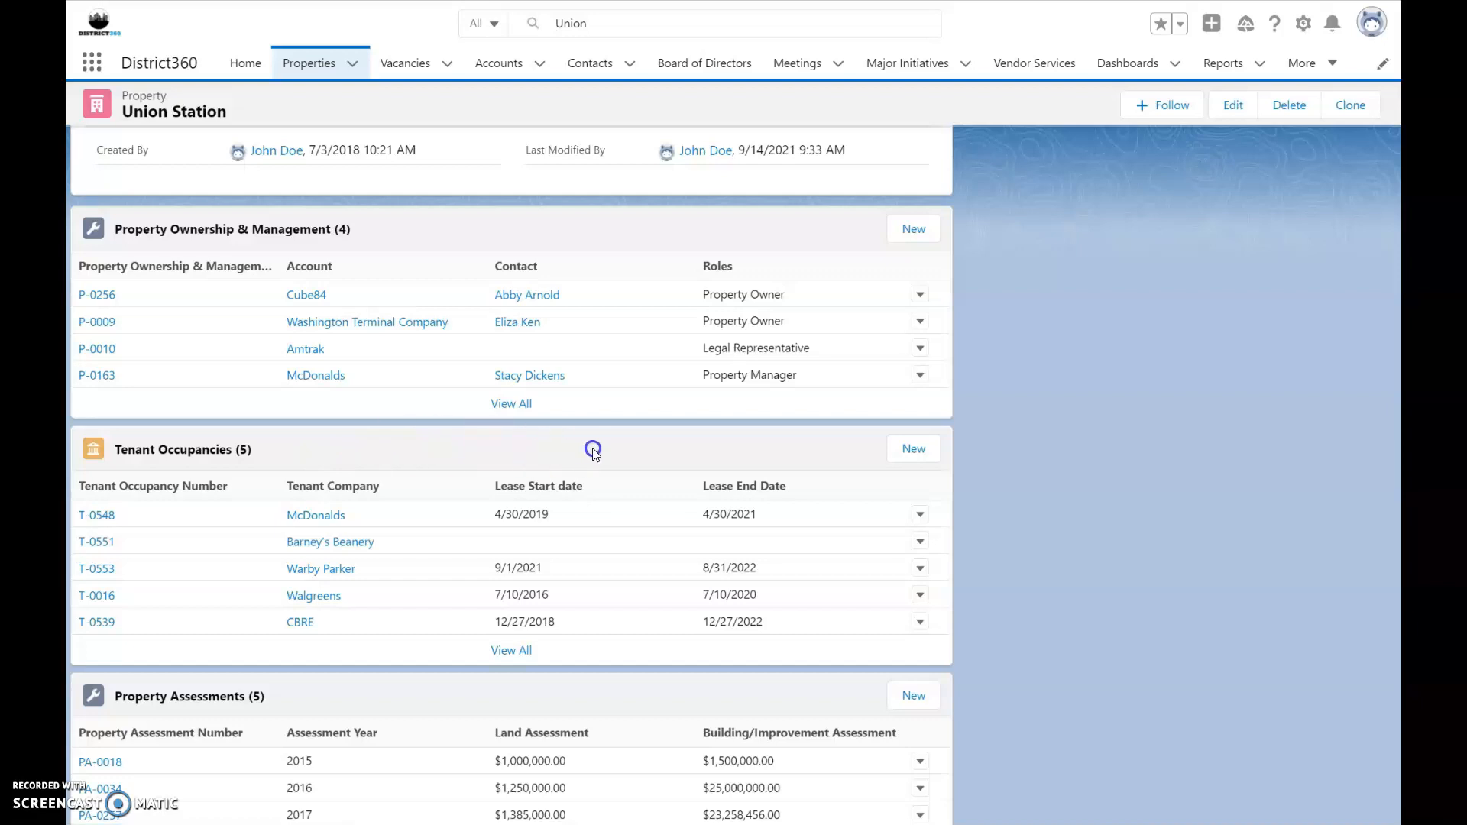
left_click(542, 67)
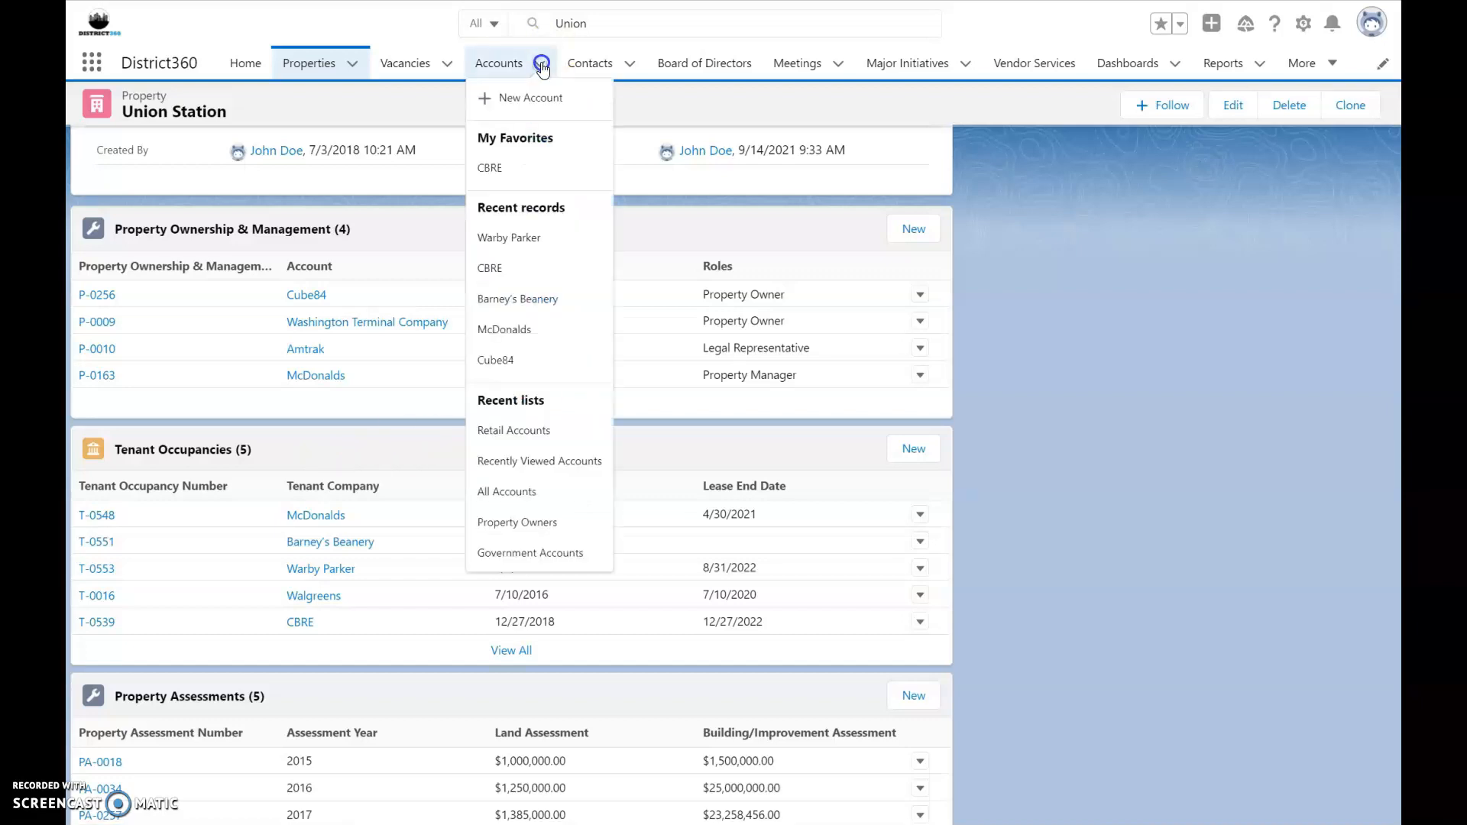
left_click(418, 104)
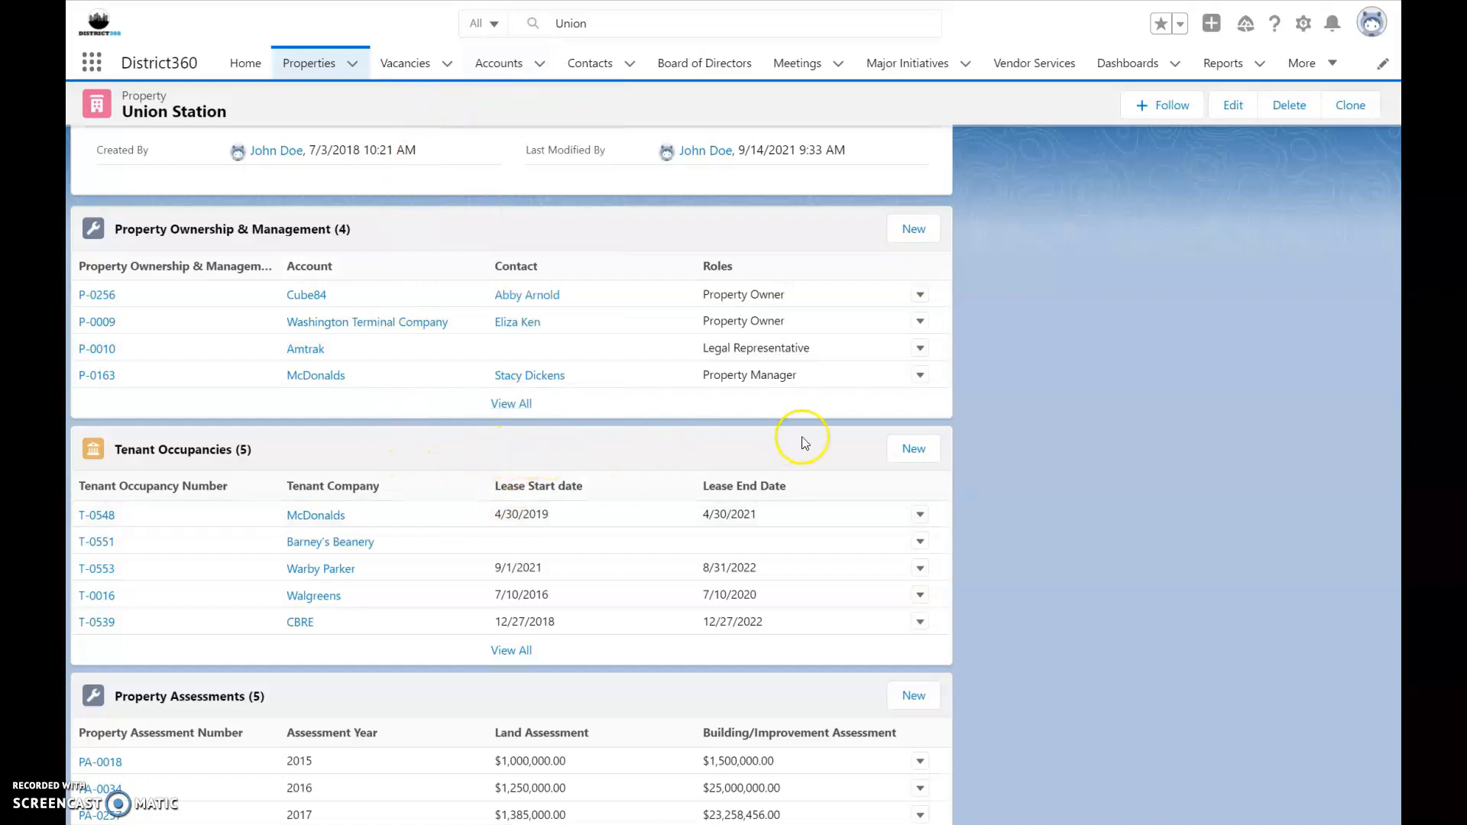
Step: Start a new tenant occupancy from the Union Station property and set its tenant company to McDonalds
left_click(907, 457)
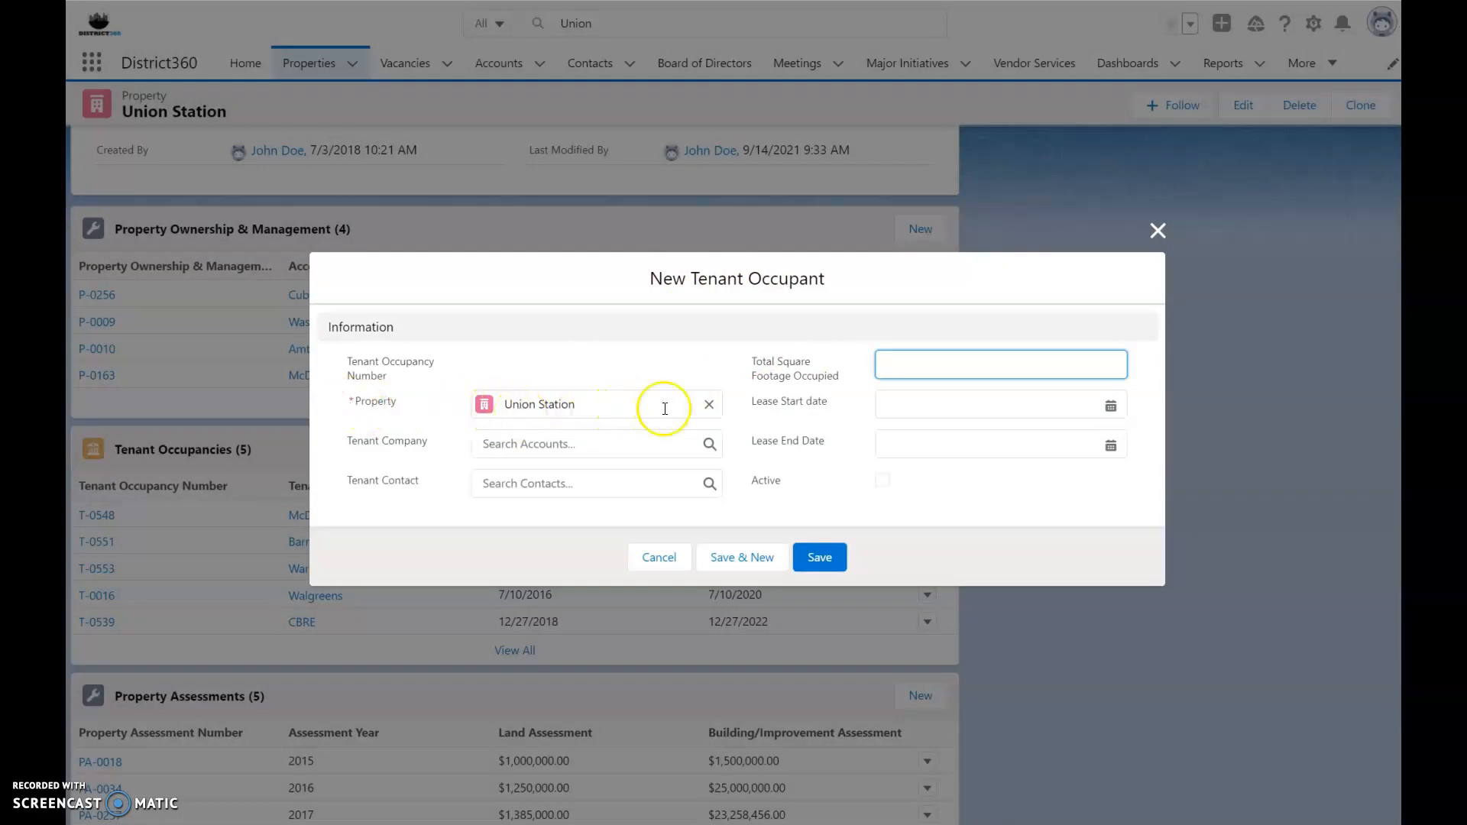
left_click(547, 446)
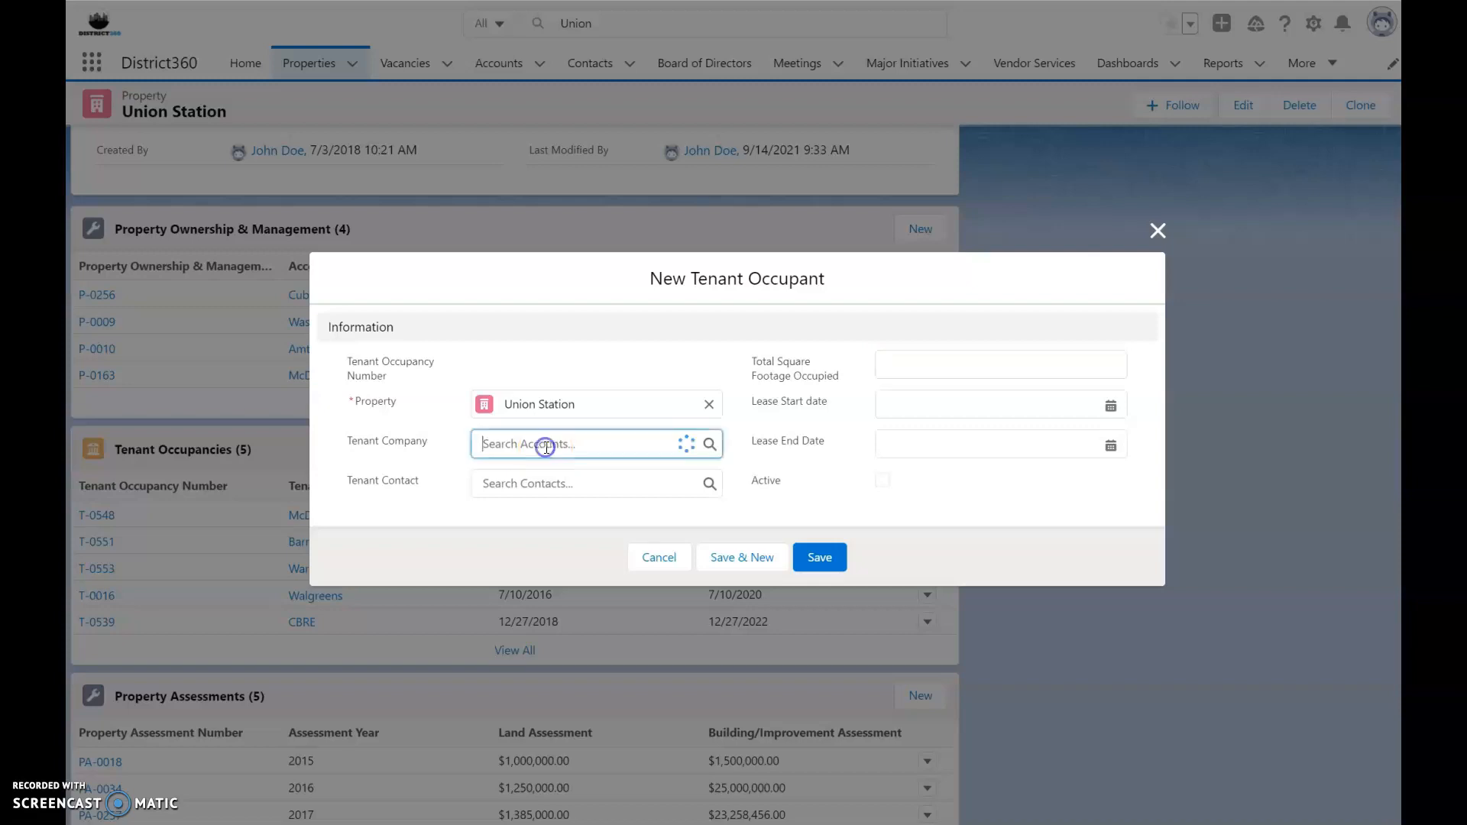
left_click(516, 446)
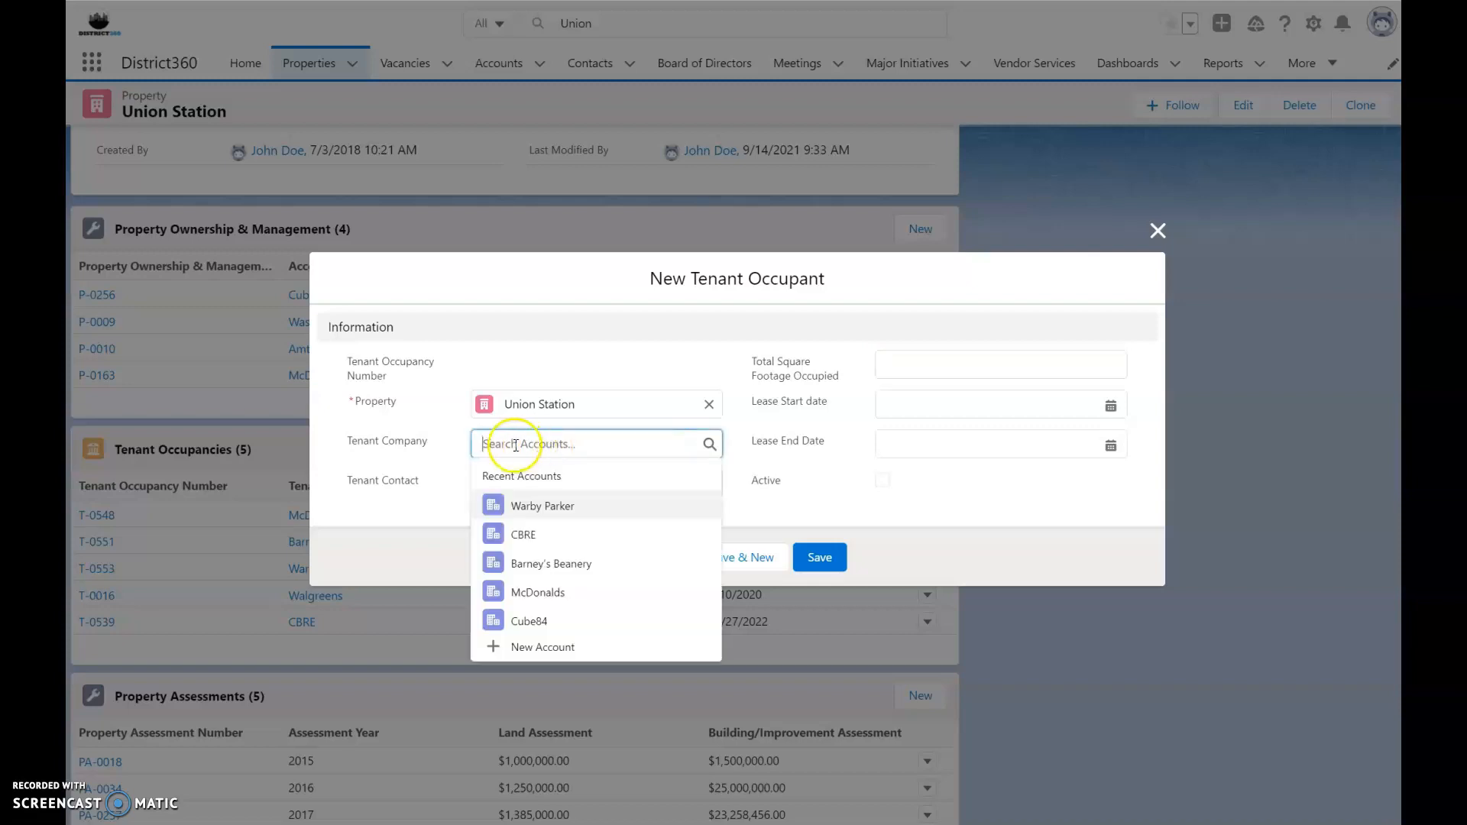
left_click(546, 595)
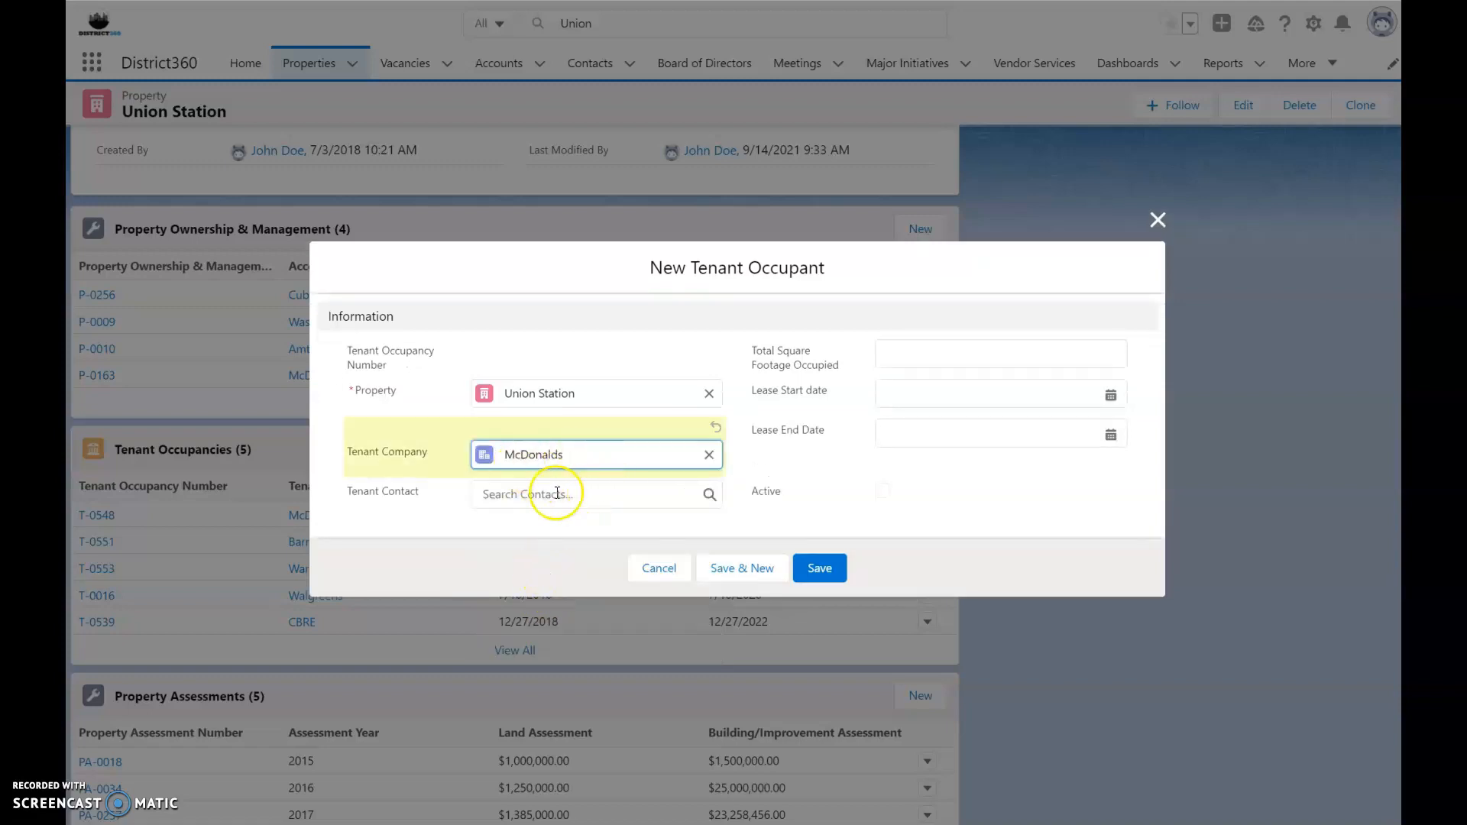
Step: Set the total square footage to 1,000, the lease from 9/1/2021 to 8/31/2023, and save the tenant occupancy as active
left_click(892, 351)
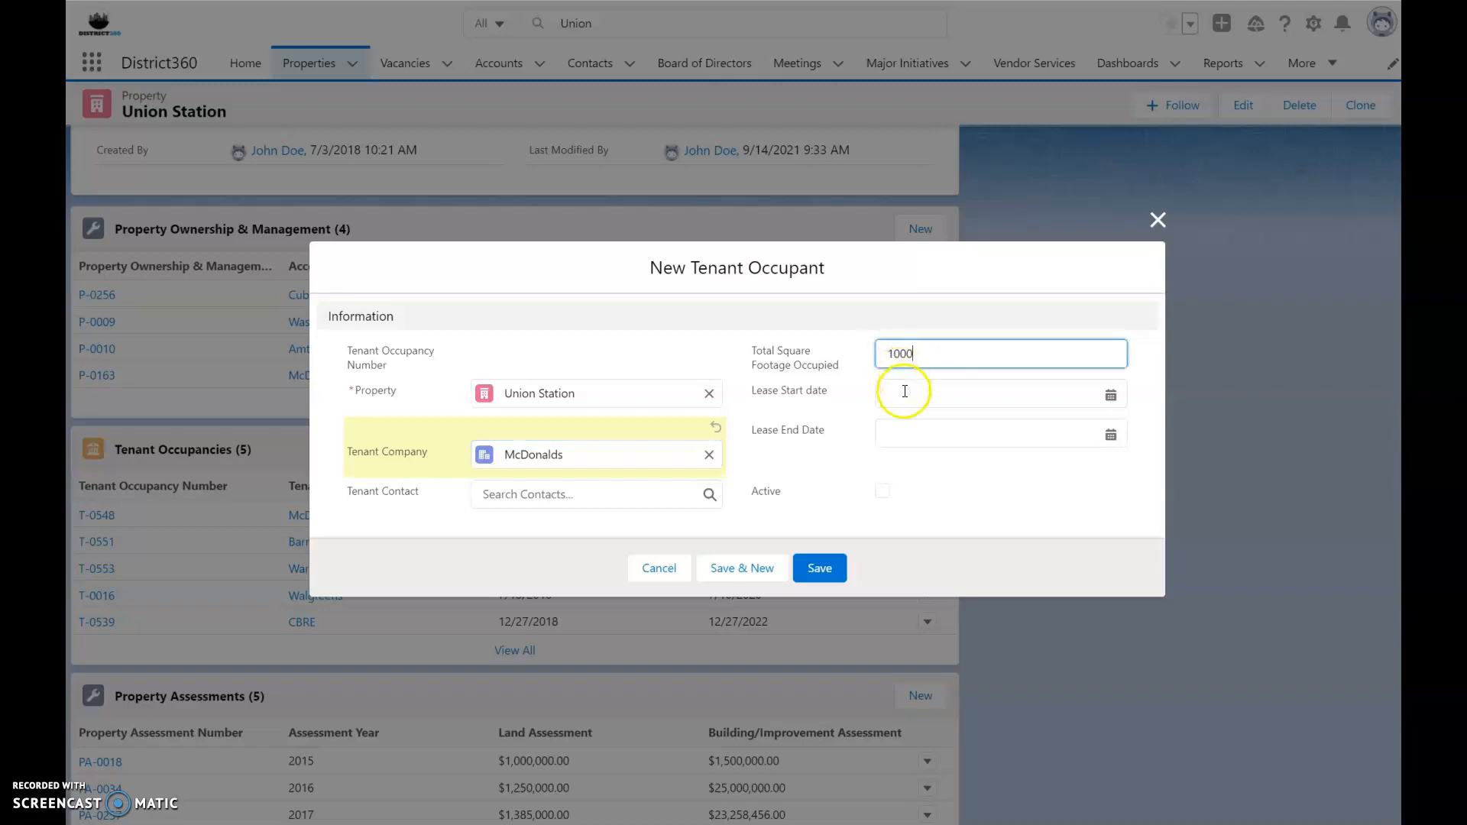
left_click(891, 388)
left_click(1004, 505)
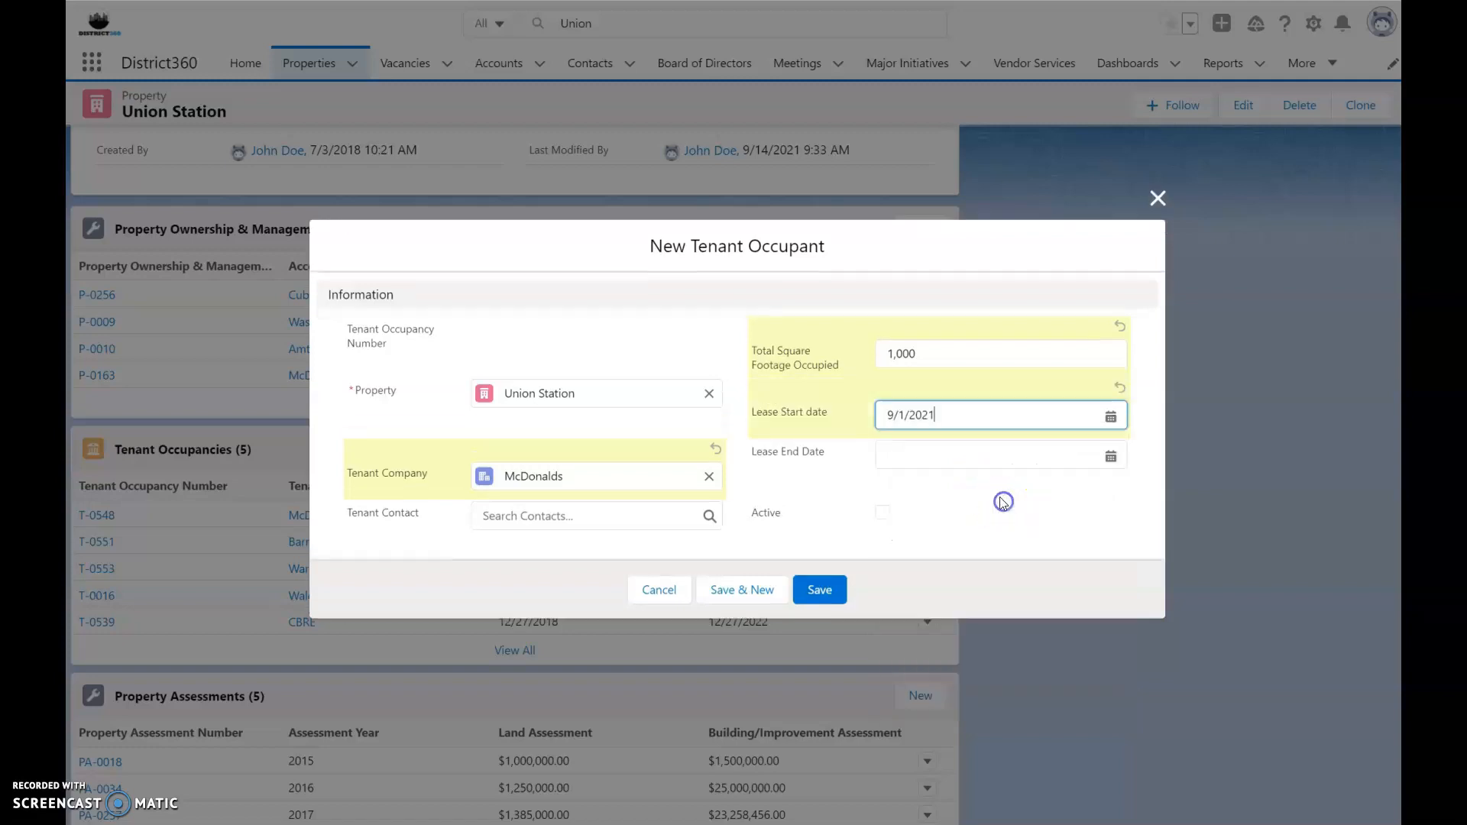
left_click(976, 463)
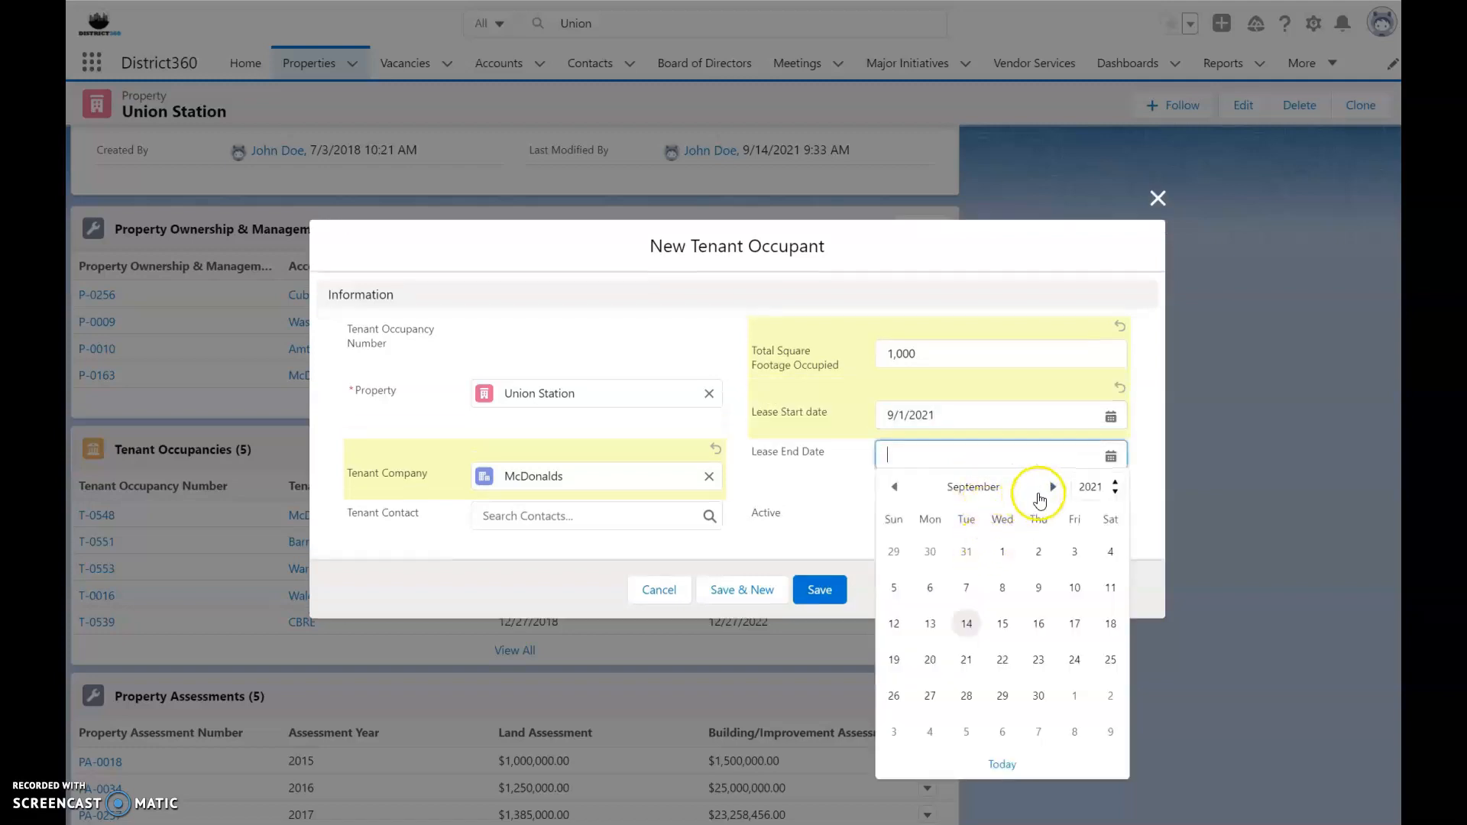
left_click(967, 552)
type("31/2023")
left_click(883, 513)
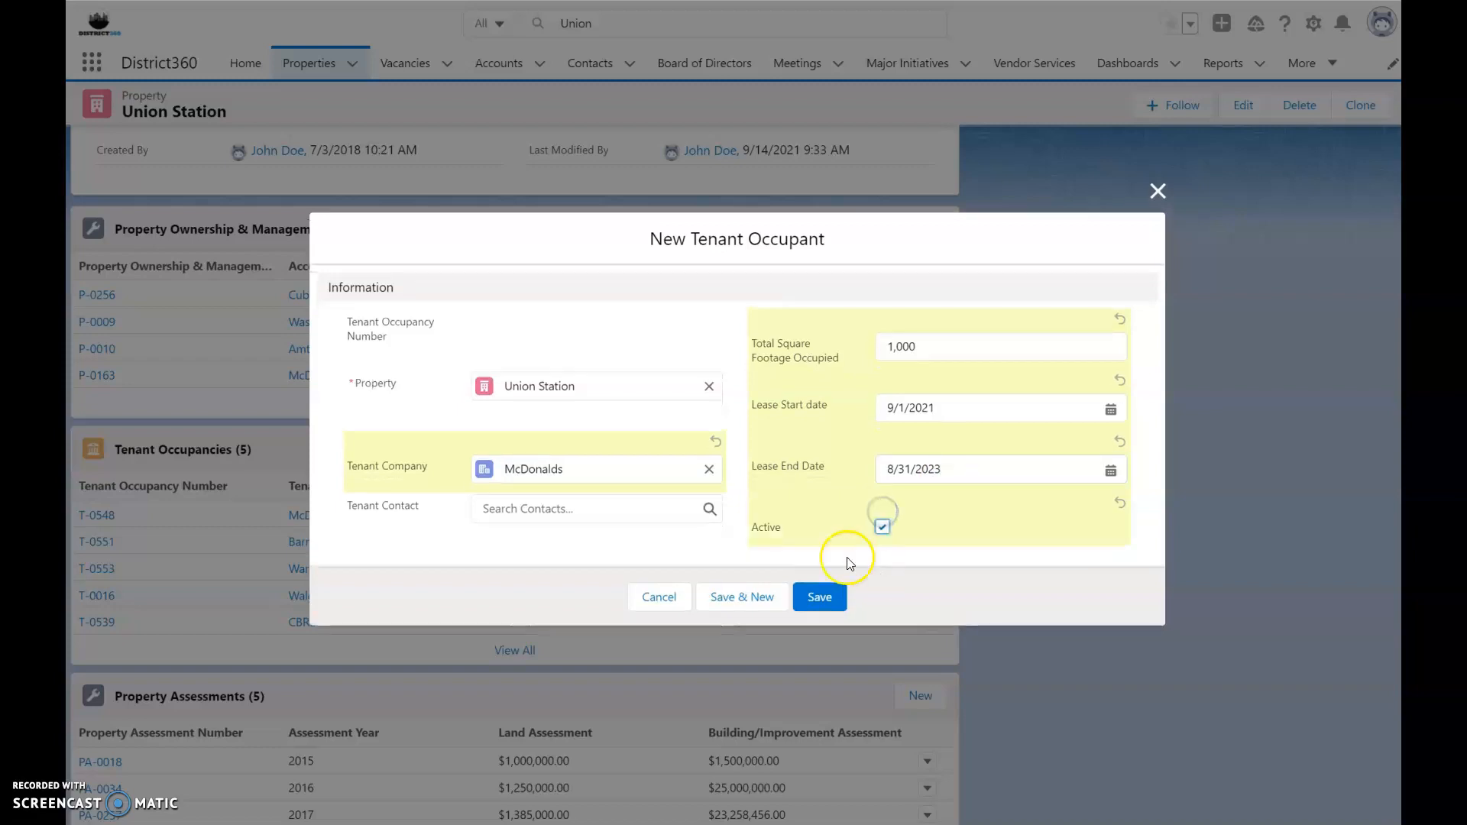
left_click(838, 600)
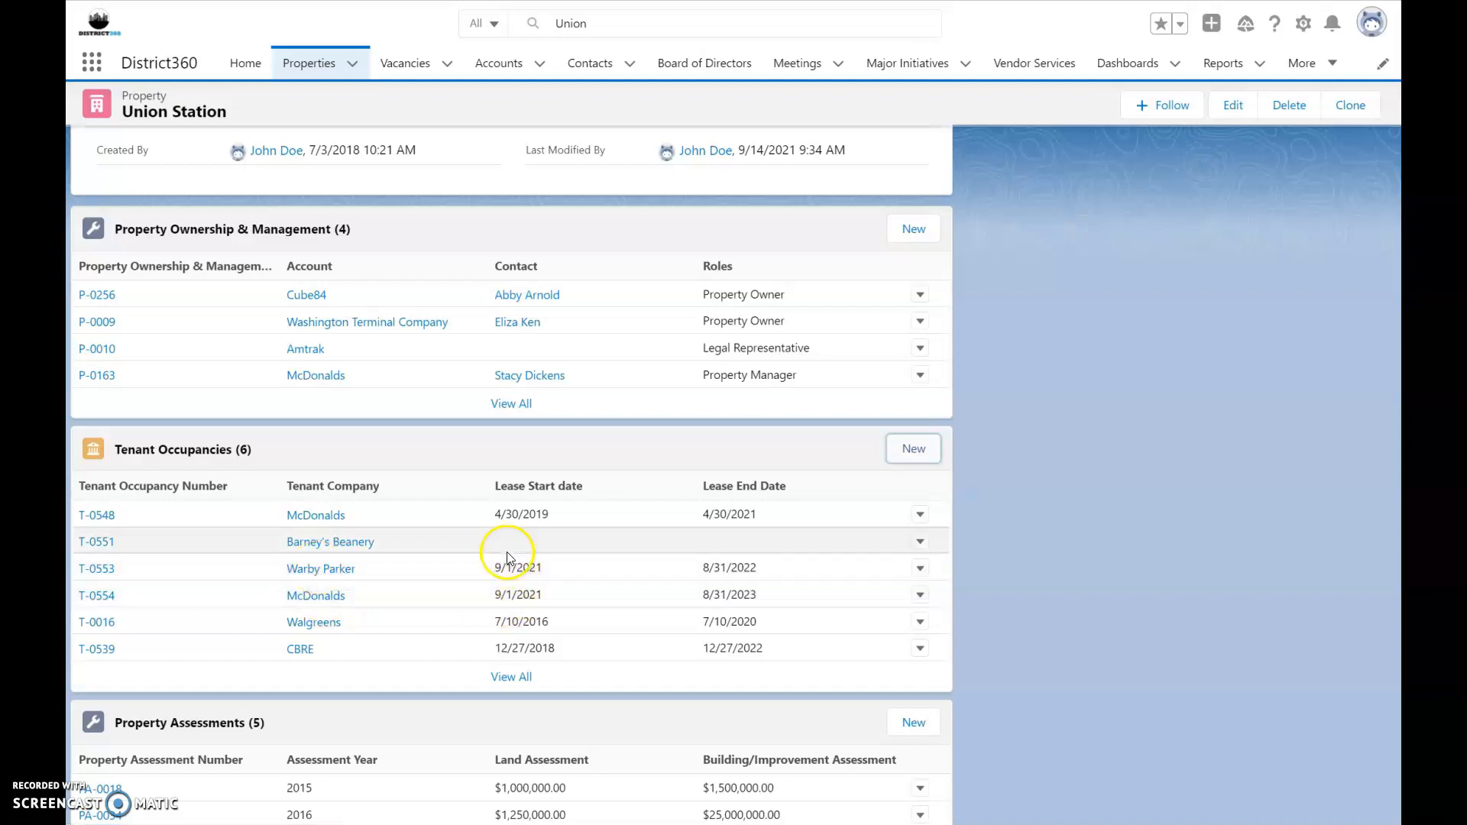
Step: Delete the McDonalds tenant occupancy with the 9/1/2021 lease start from the Union Station property's tenant occupancies
left_click(622, 439)
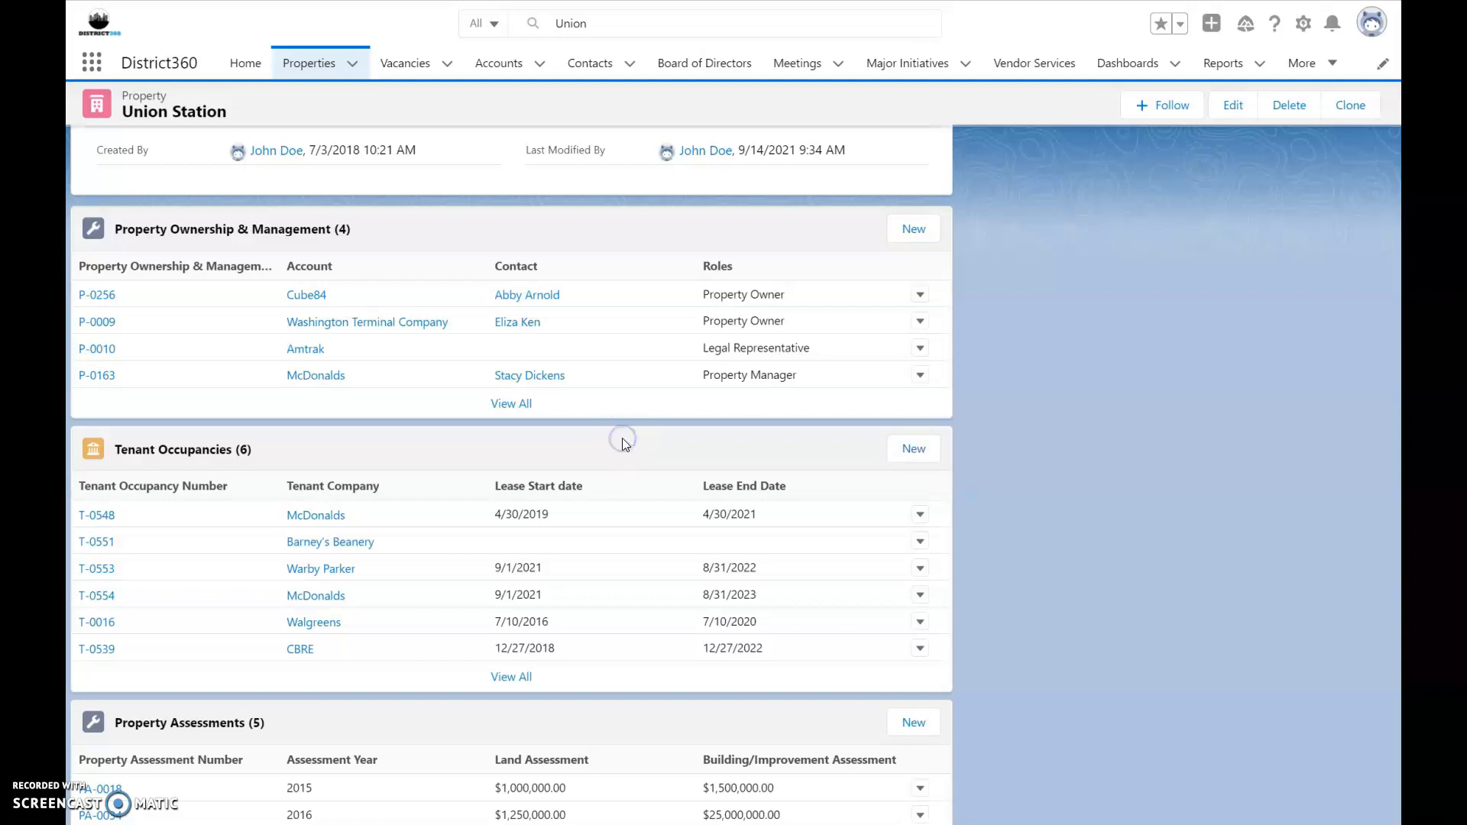
scroll(623, 442, "down", 1)
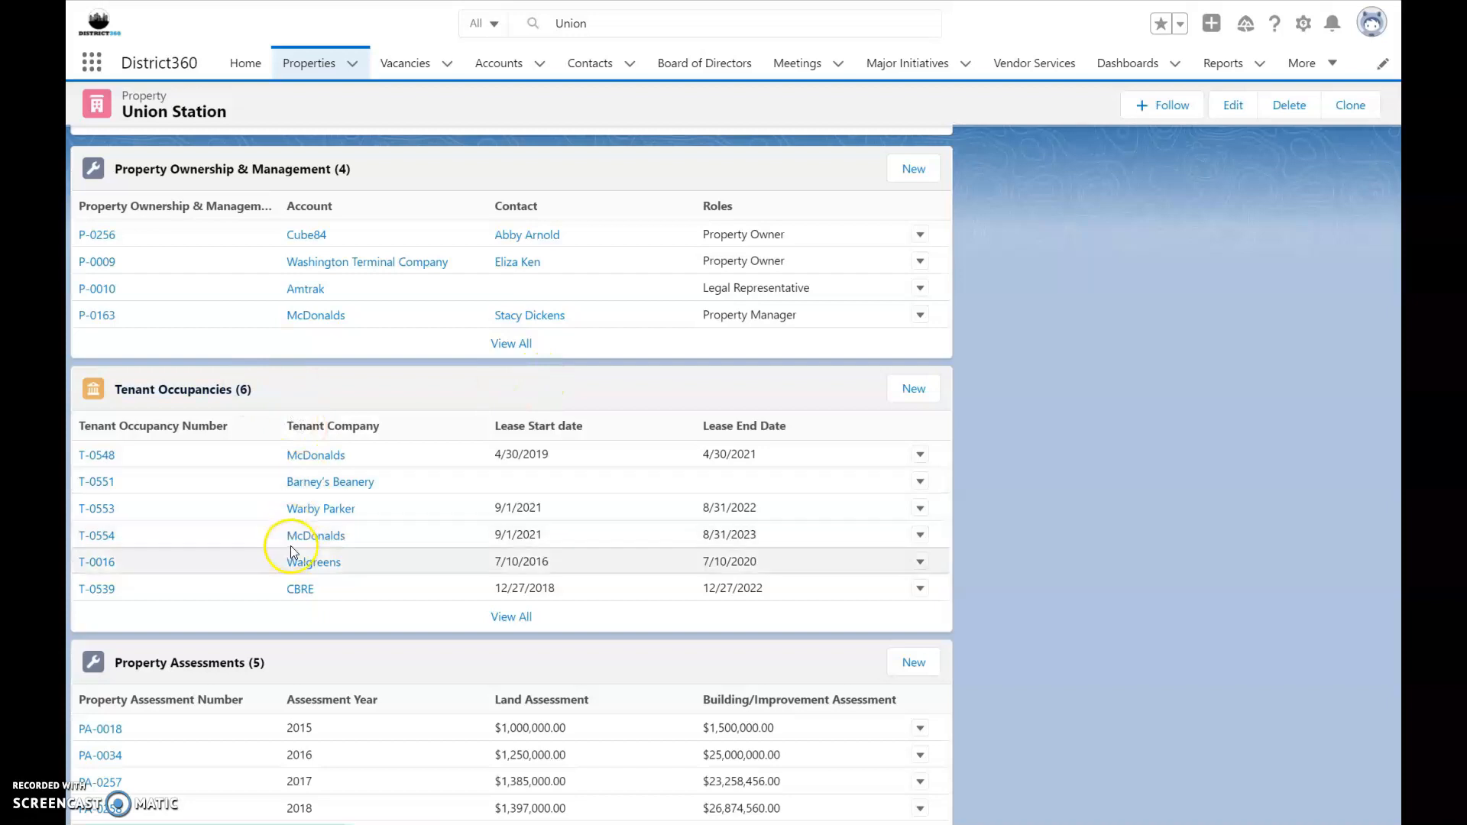
left_click(921, 539)
left_click(879, 550)
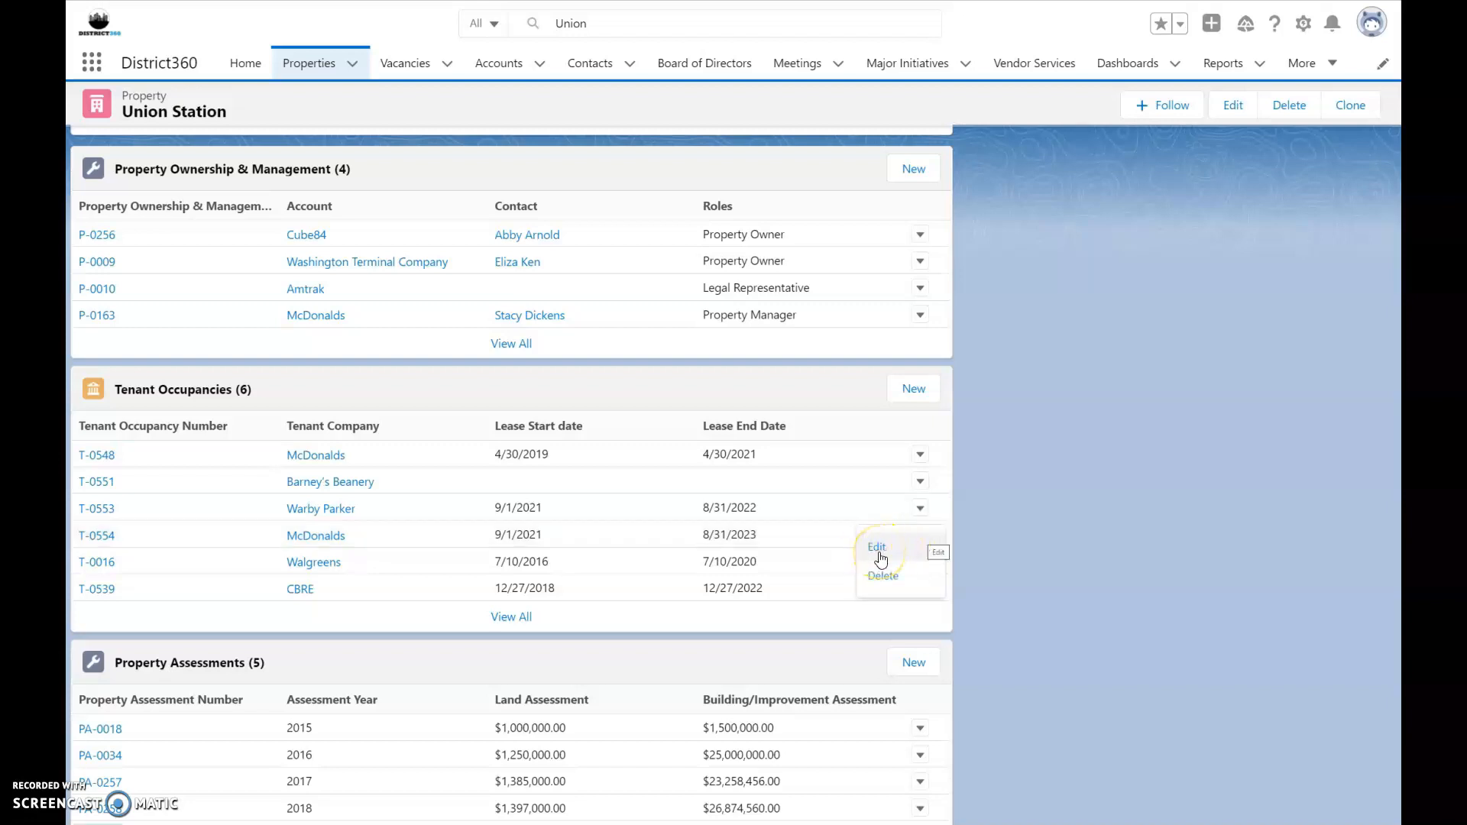
left_click(881, 579)
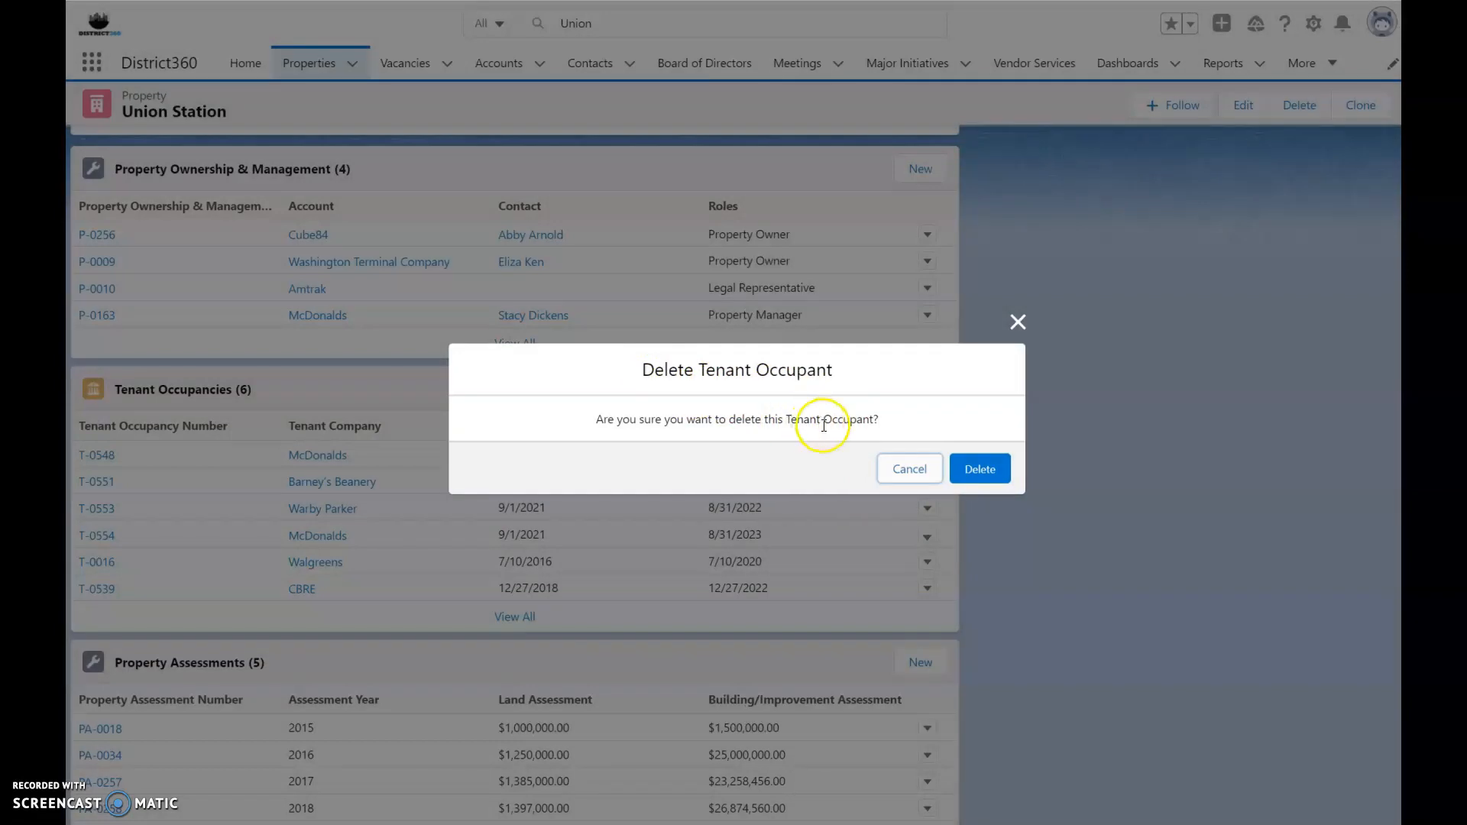
left_click(990, 471)
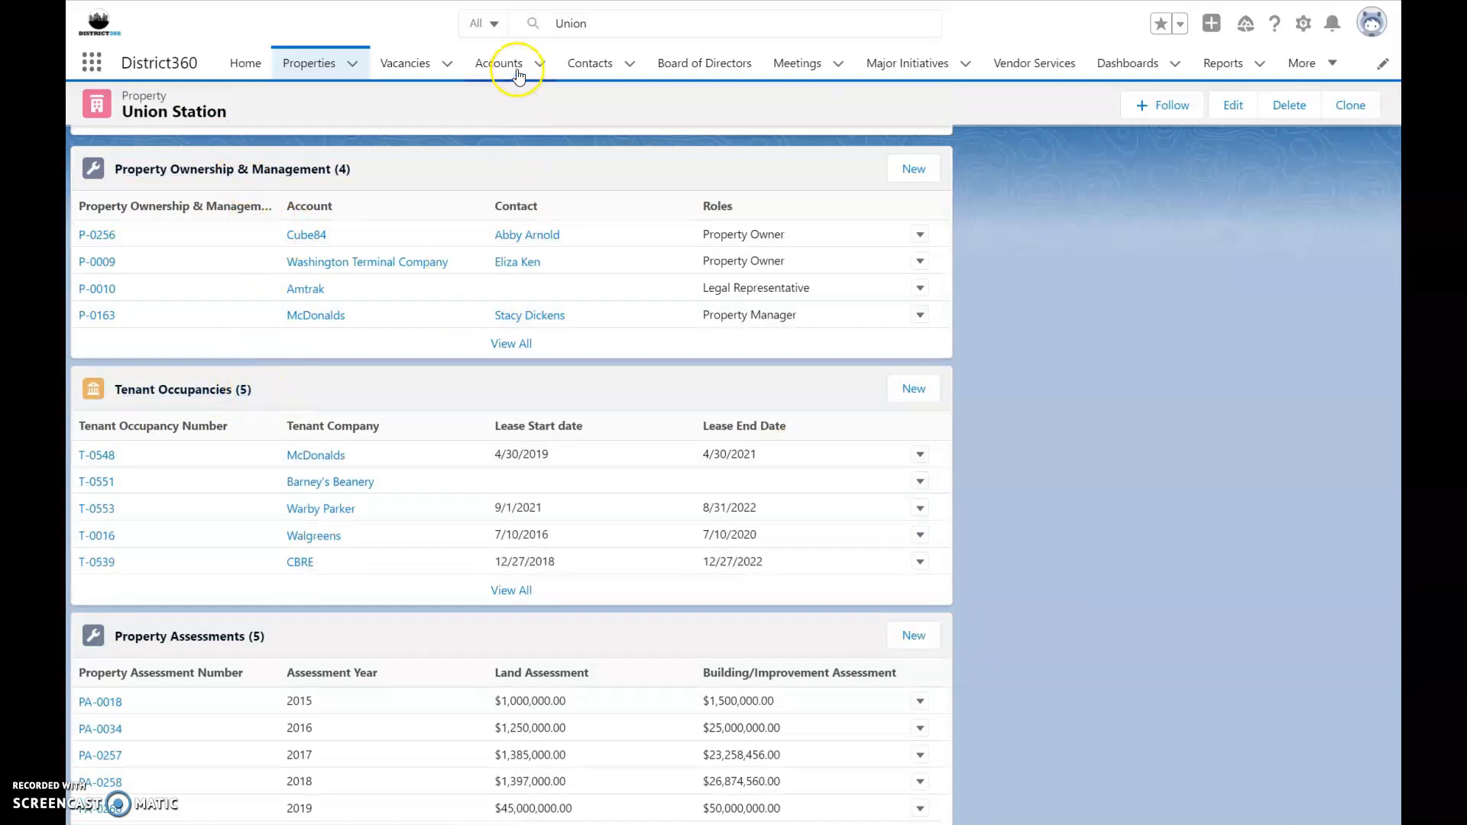
Step: Find and open the McDonalds account record and preview its related tenant occupancies
left_click(579, 27)
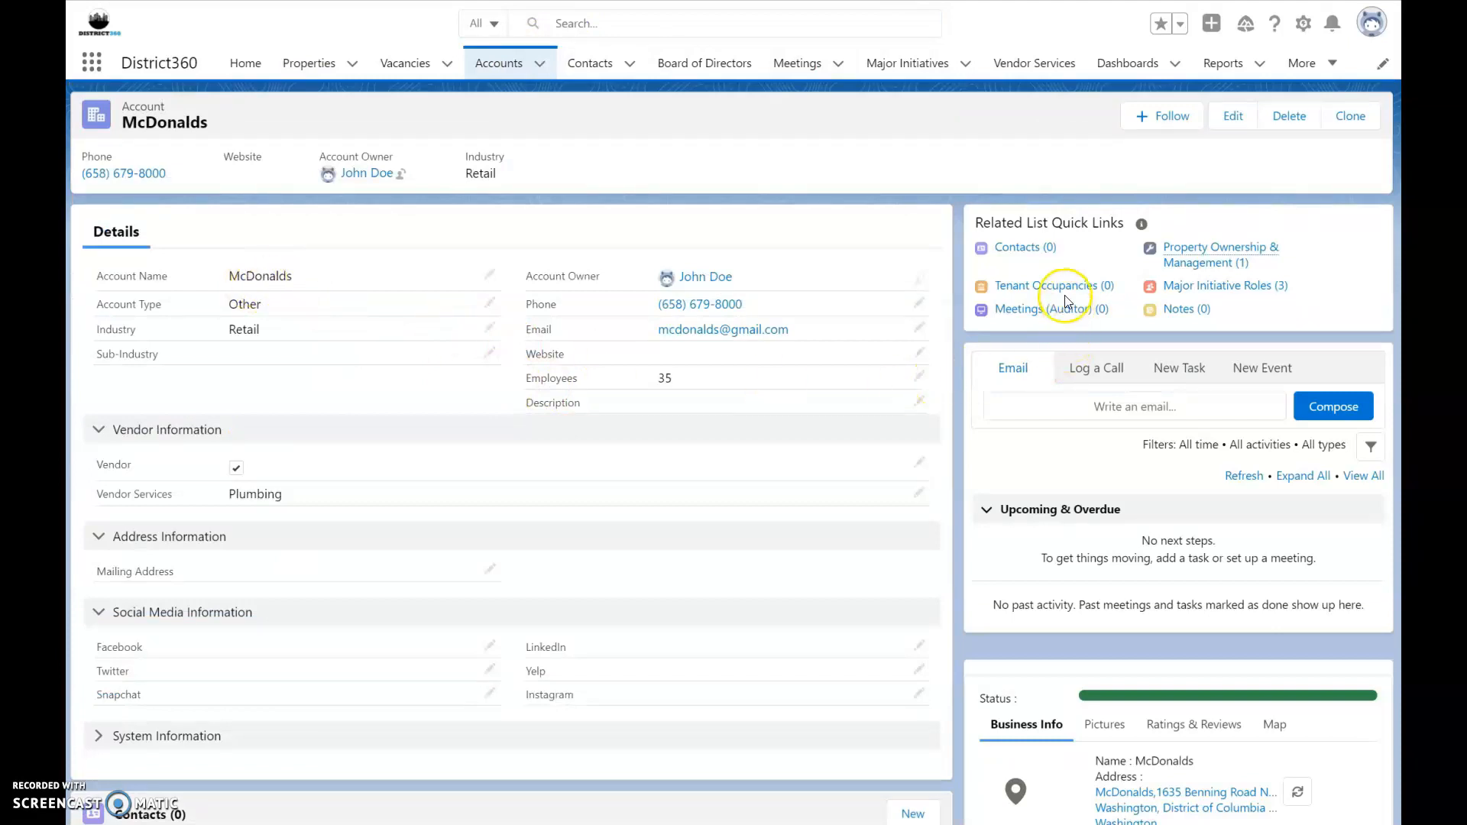
mouse_move(1067, 293)
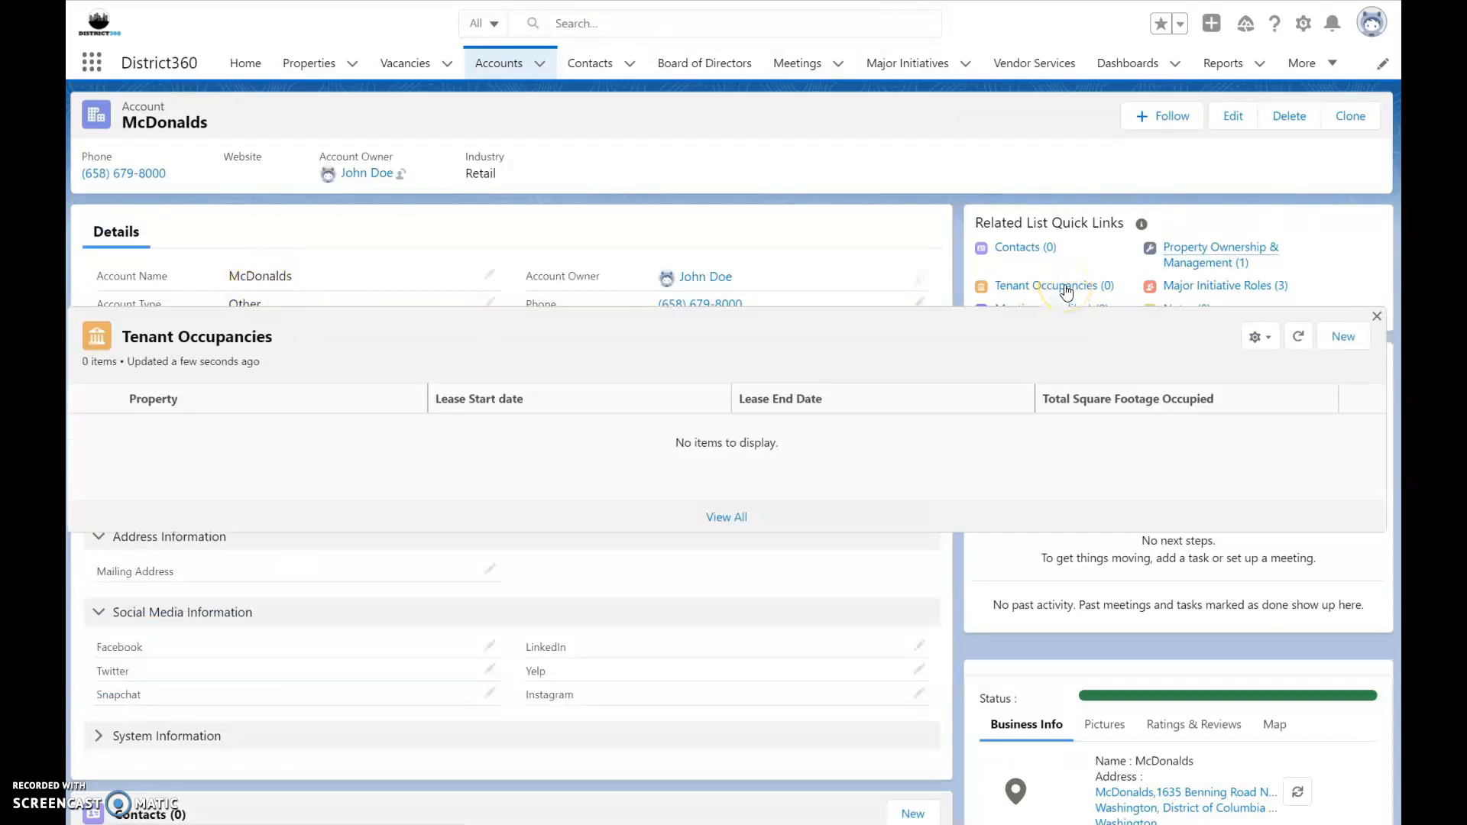